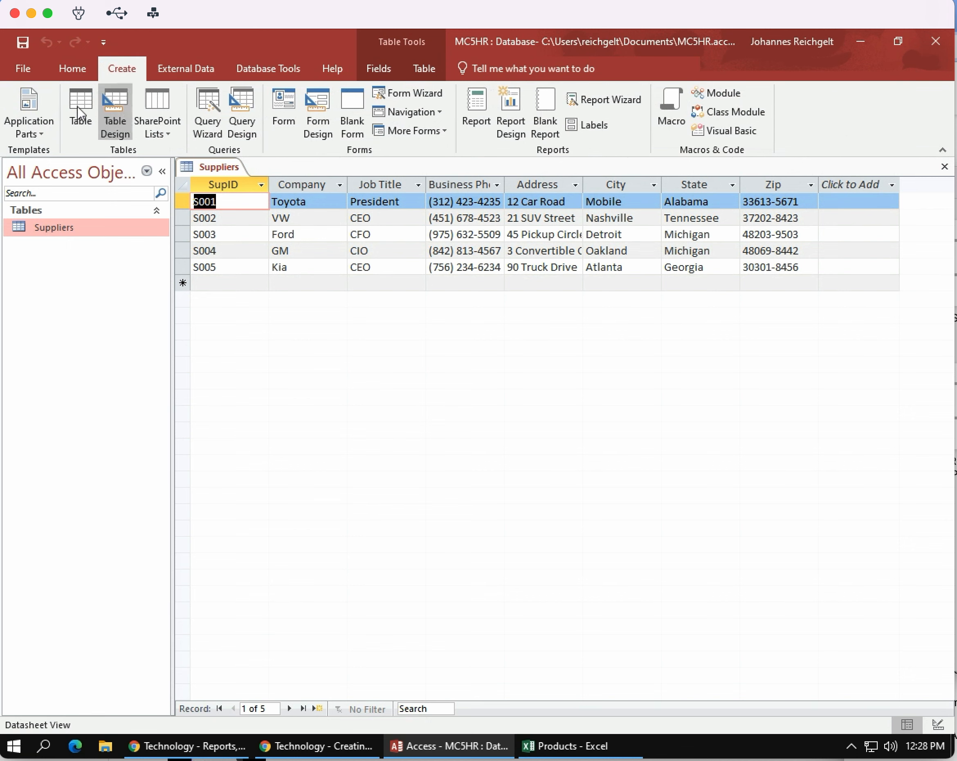
# Create a new table and open it in Design View, saving it as Products.
pyautogui.click(80, 99)
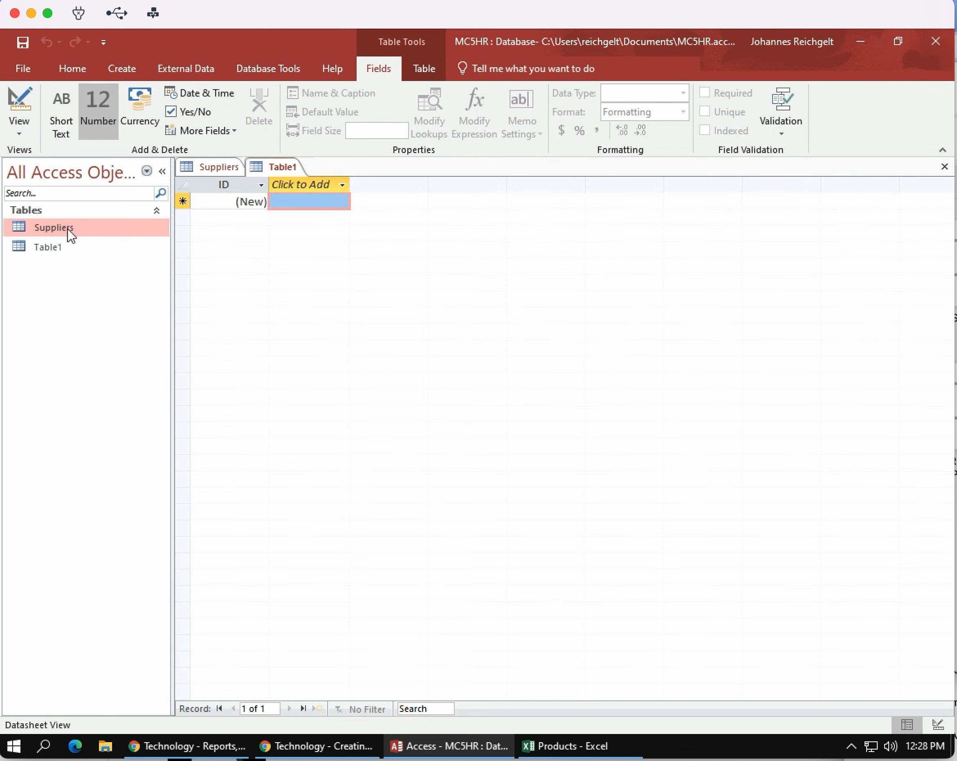
pyautogui.click(63, 247)
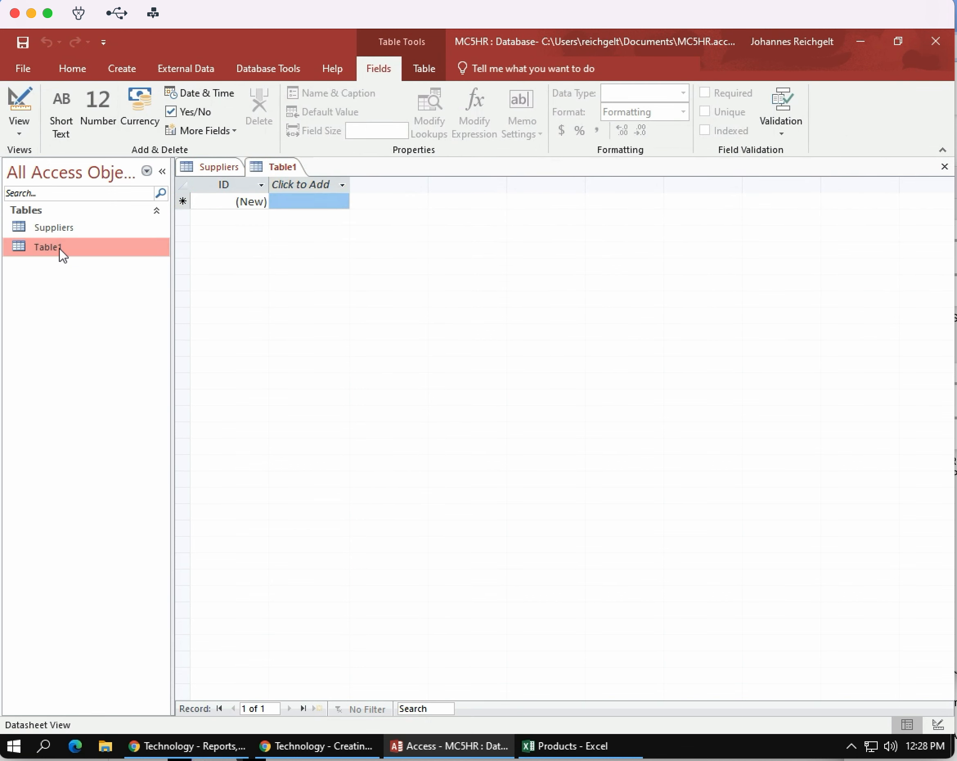
pyautogui.click(25, 135)
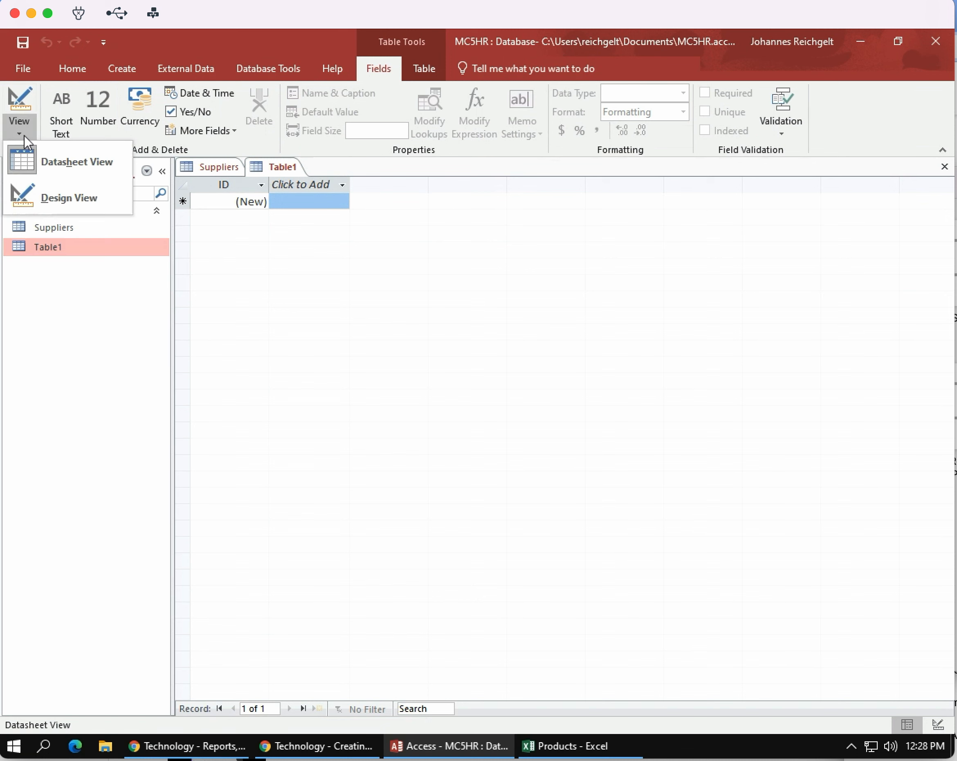
pyautogui.click(66, 199)
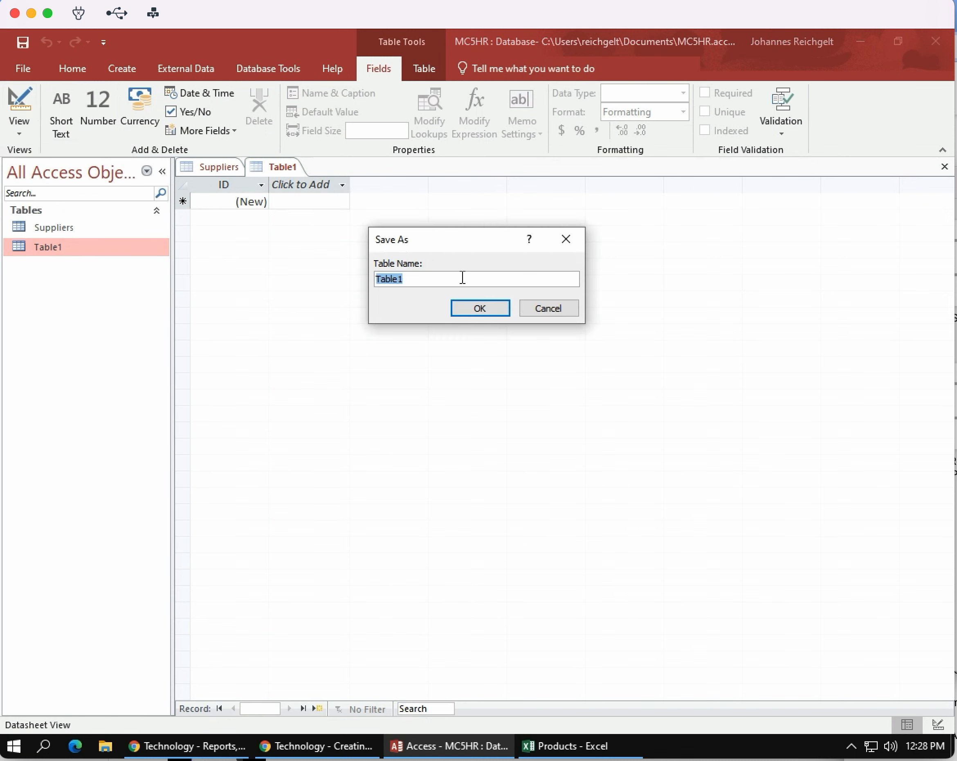
pyautogui.write('Products')
pyautogui.click(489, 308)
pyautogui.write('c')
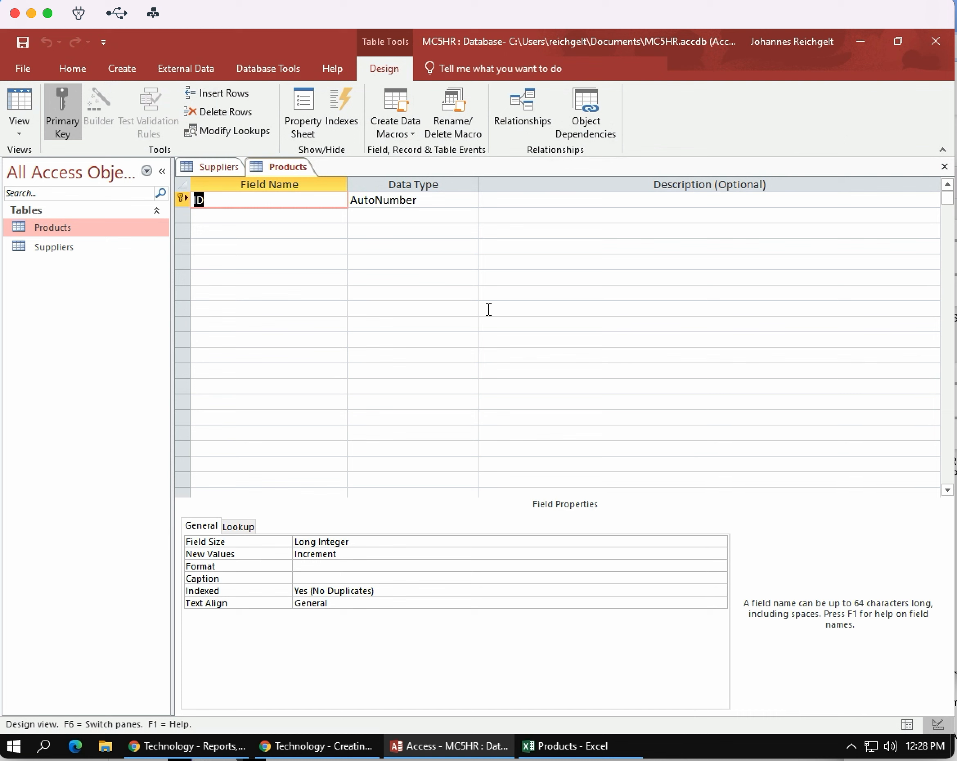
# Rename the primary key field to ProdID and make it Short Text with a field size of 4.
pyautogui.click(196, 199)
pyautogui.write('Prod')
pyautogui.click(453, 198)
pyautogui.click(470, 199)
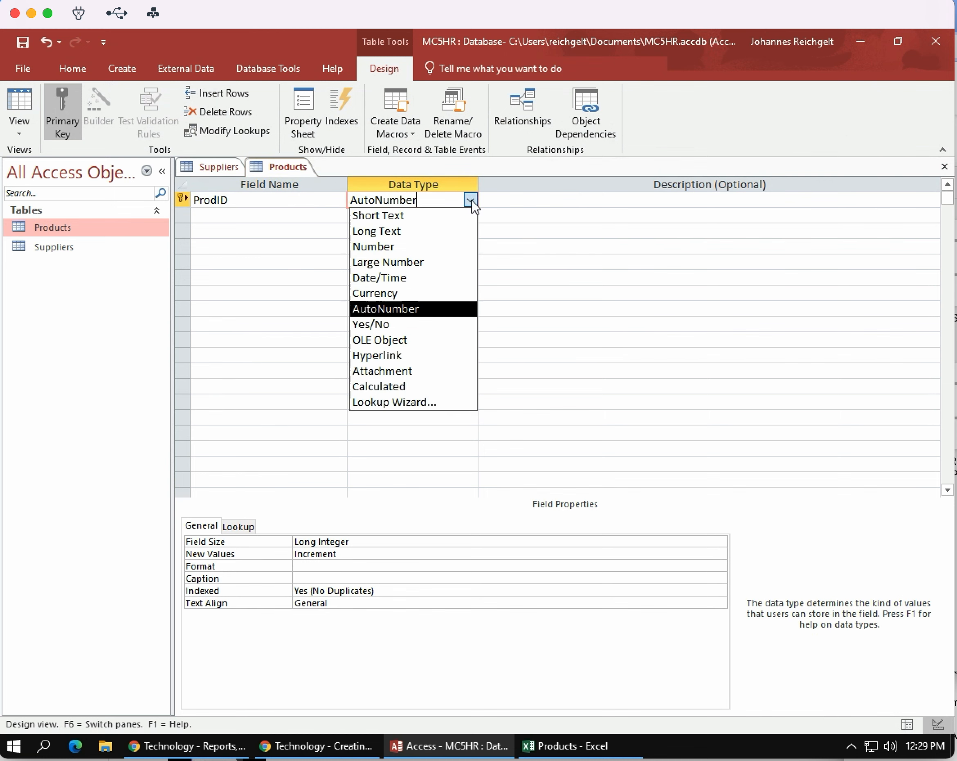
pyautogui.click(408, 217)
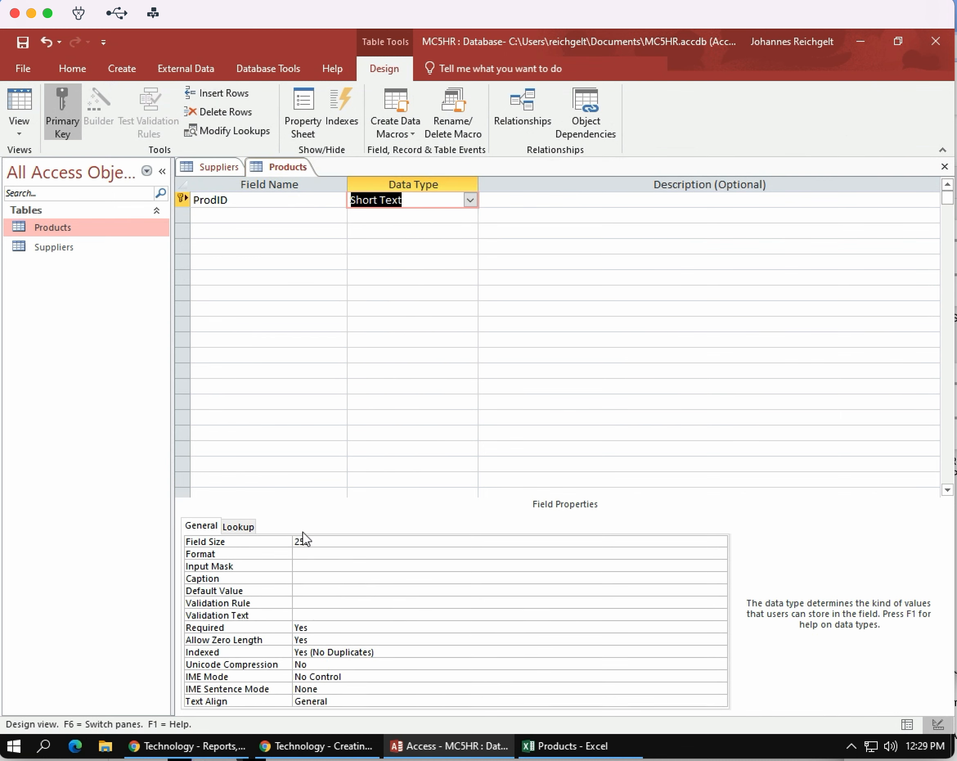
pyautogui.click(317, 541)
pyautogui.click(280, 542)
pyautogui.write('4')
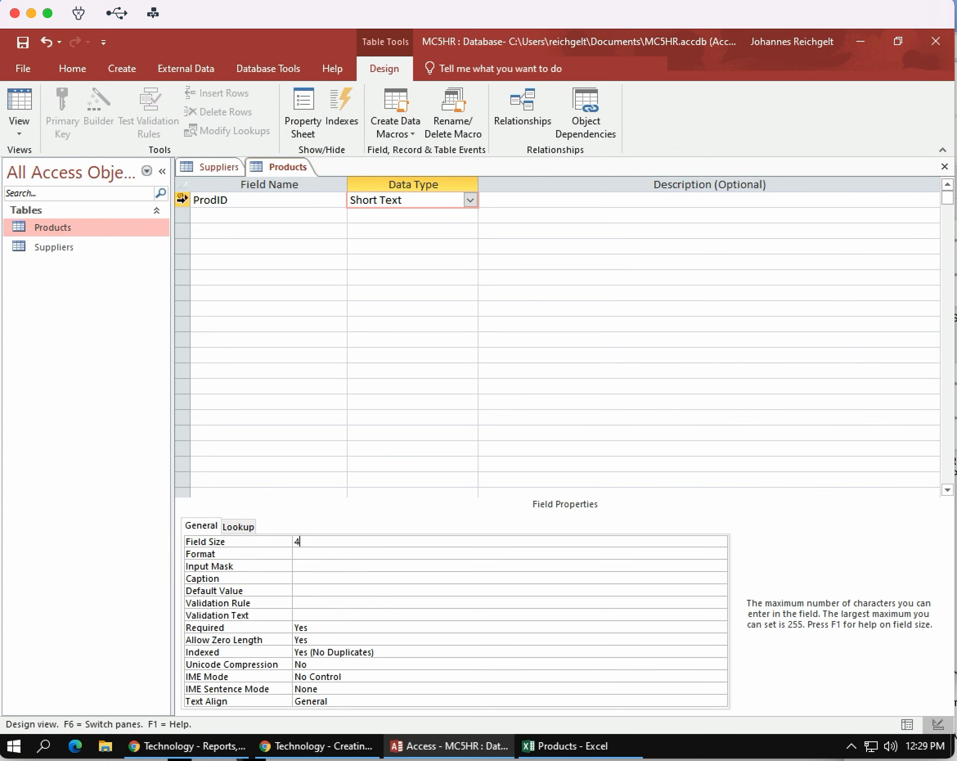
# Add a Short Text field named ProductName with a field size of 30.
pyautogui.click(237, 212)
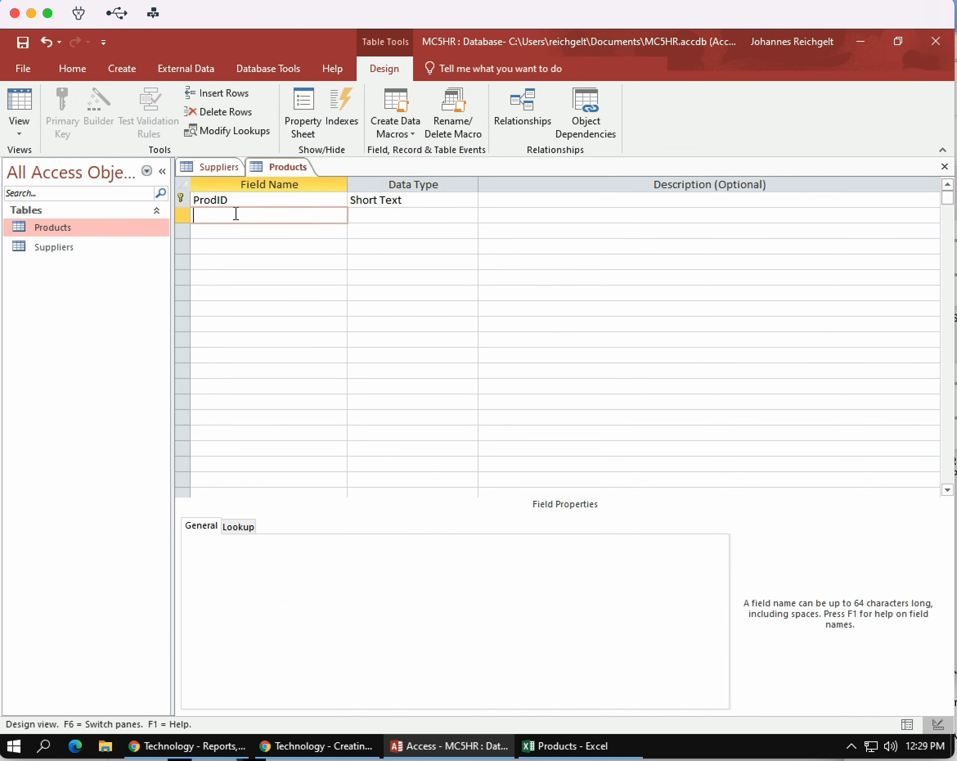
pyautogui.write('ProductNames')
pyautogui.press('Tab')
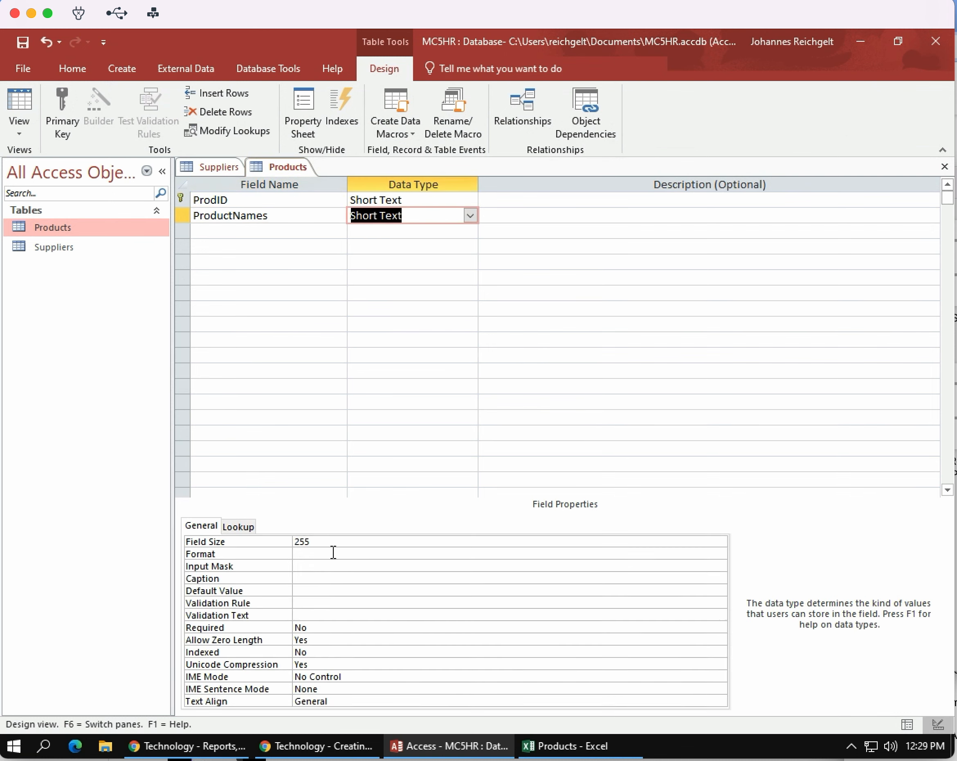
pyautogui.click(288, 544)
pyautogui.write('30')
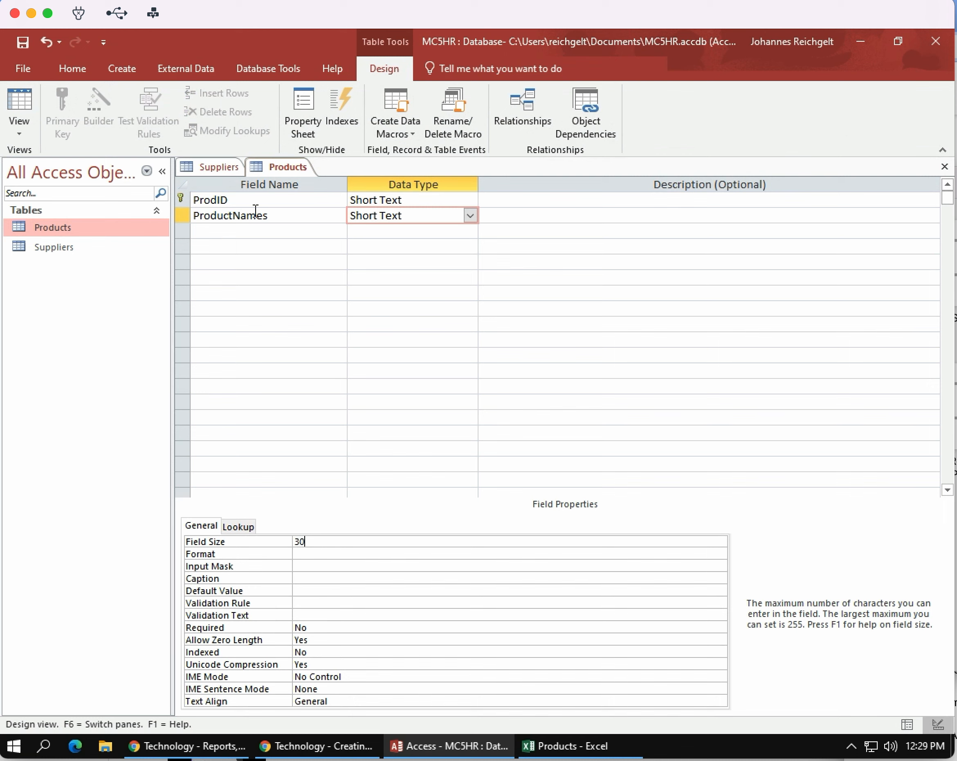
pyautogui.click(282, 215)
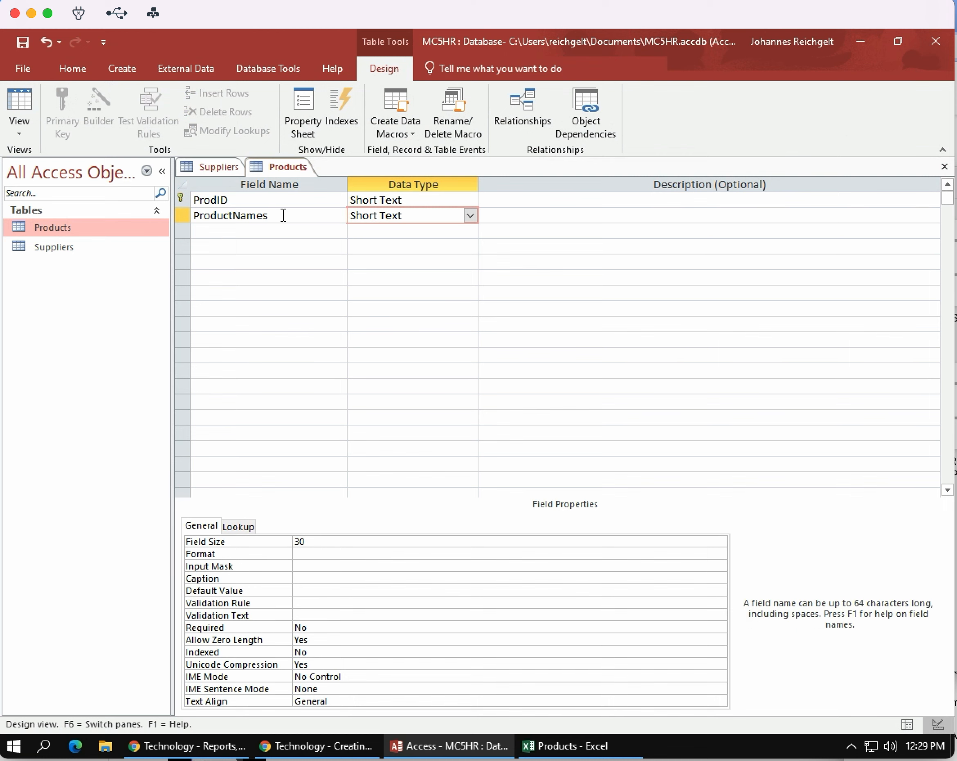
# Add a field named UnitCost below ProductName with the Currency data type.
pyautogui.click(235, 232)
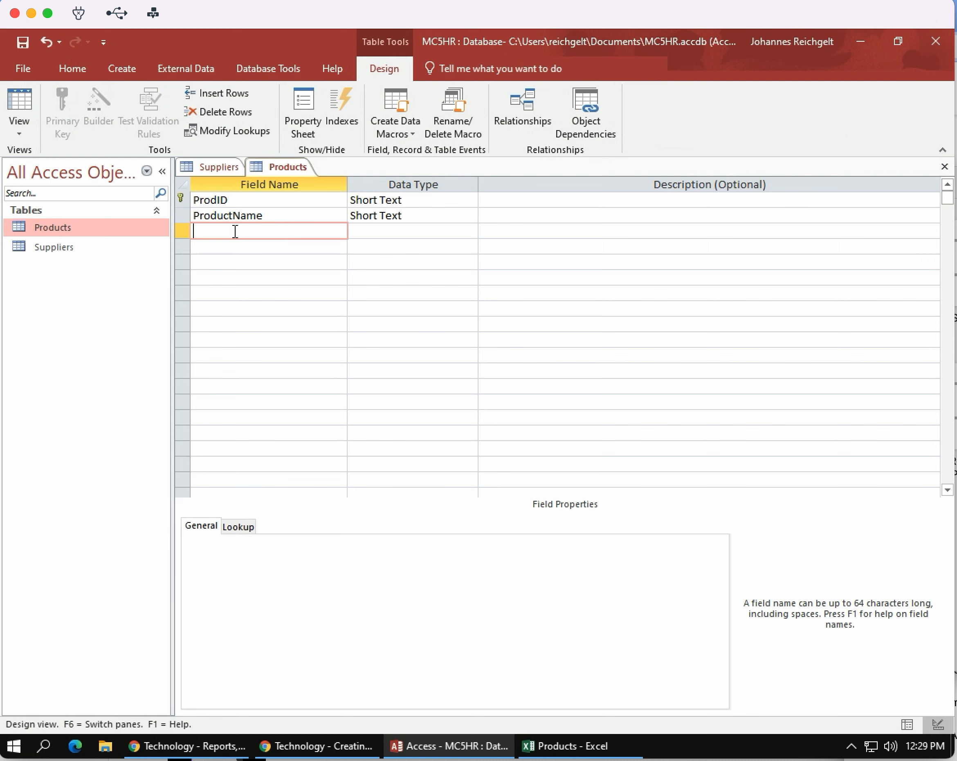
pyautogui.write('UNit')
pyautogui.press('BackSpace')
pyautogui.press('BackSpace')
pyautogui.write('nitCost')
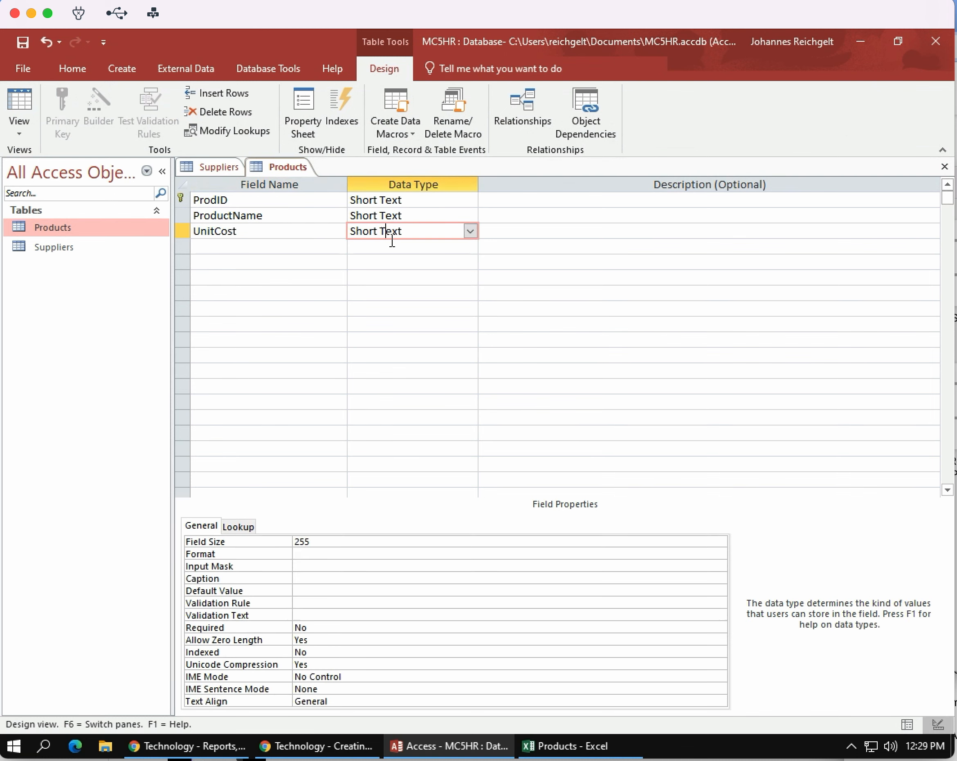
pyautogui.click(387, 236)
pyautogui.click(470, 232)
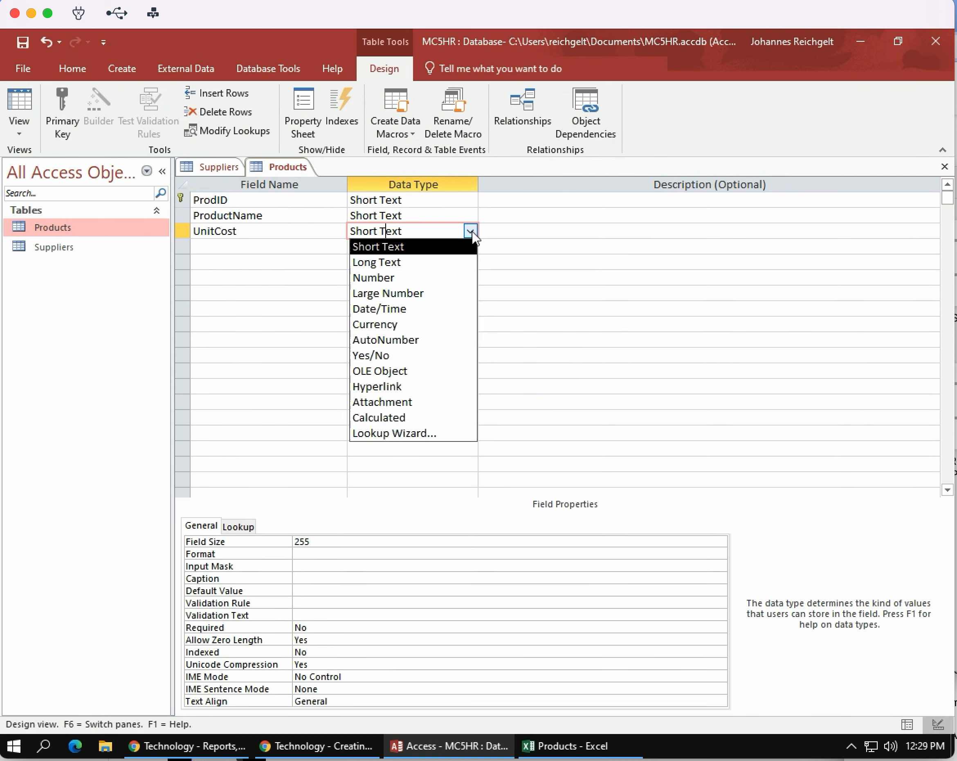
pyautogui.click(395, 324)
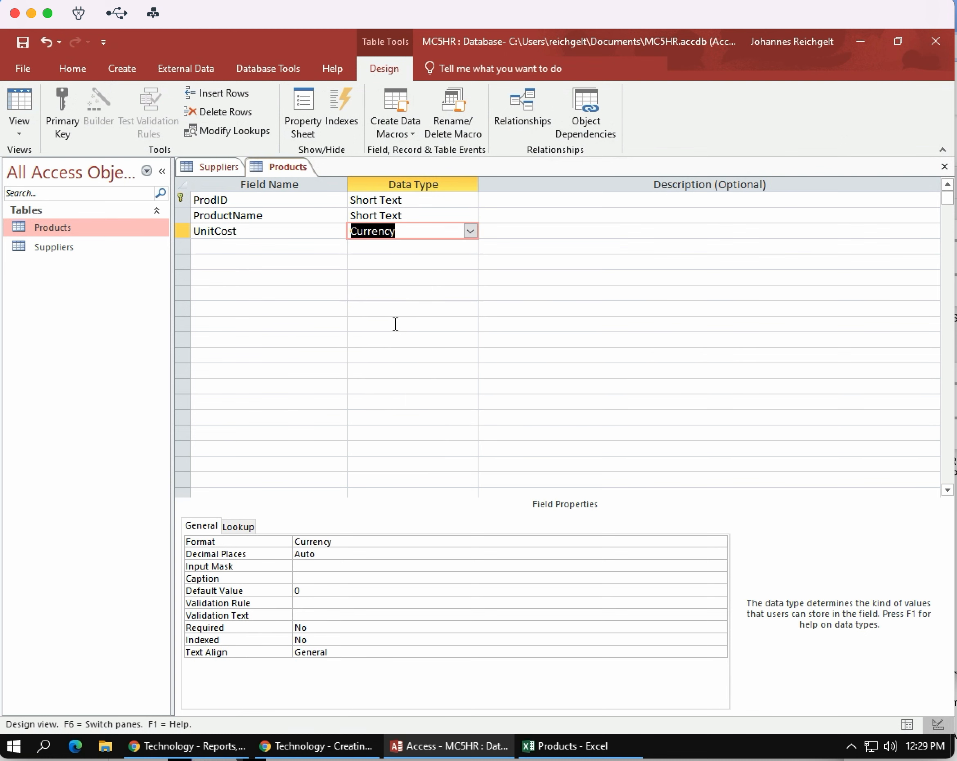
# Add a field named ListPrice below UnitCost with the Currency data type.
pyautogui.click(228, 245)
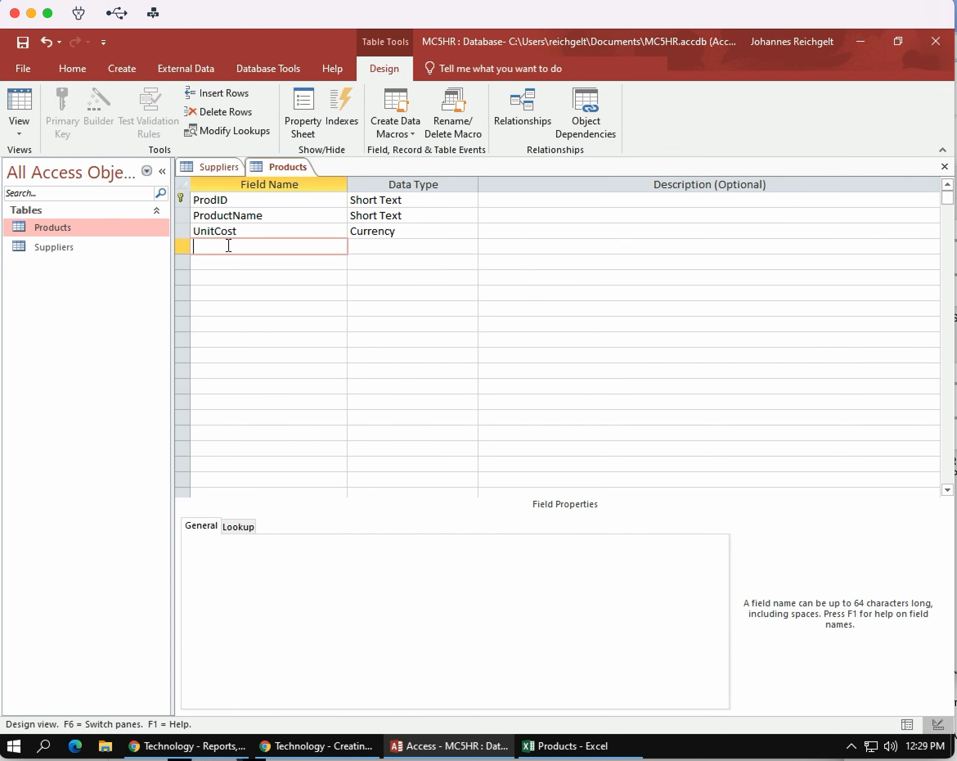
pyautogui.write('ListPrice')
pyautogui.click(411, 250)
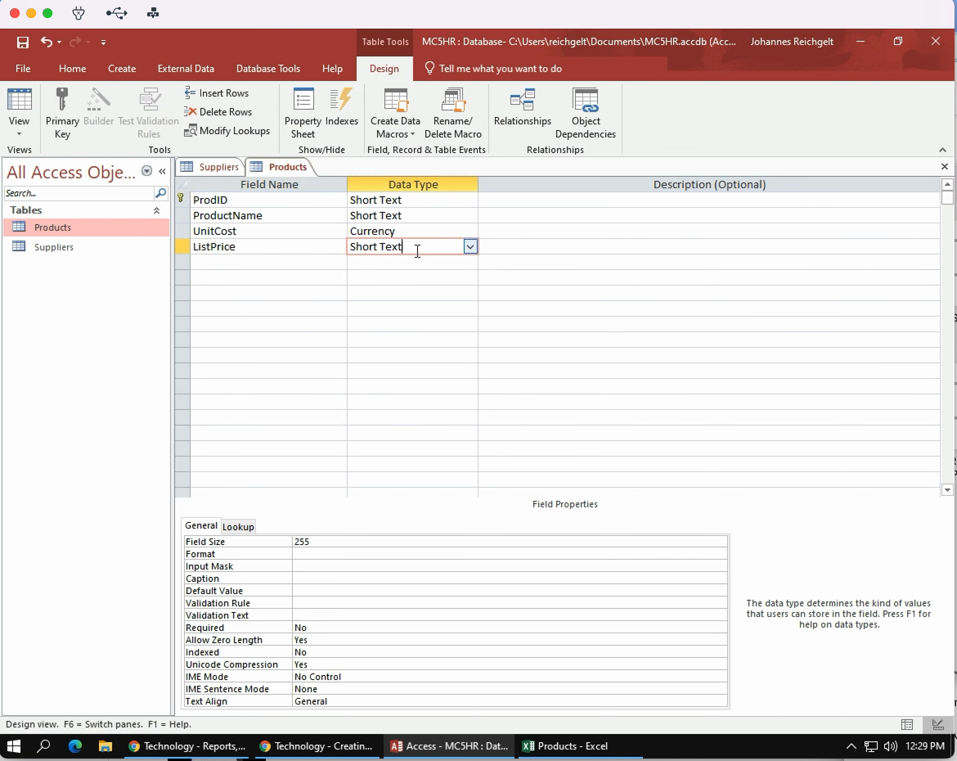
pyautogui.click(469, 248)
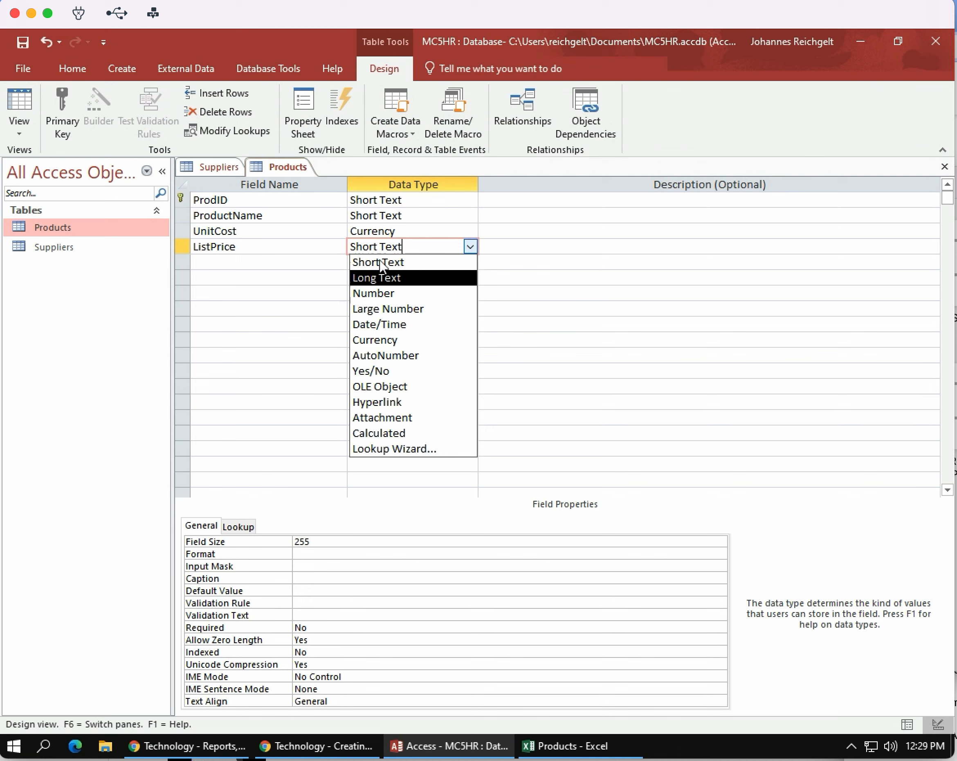
pyautogui.click(378, 340)
# Add a Short Text field named QtyPerUnit with a field size of 20.
pyautogui.click(236, 263)
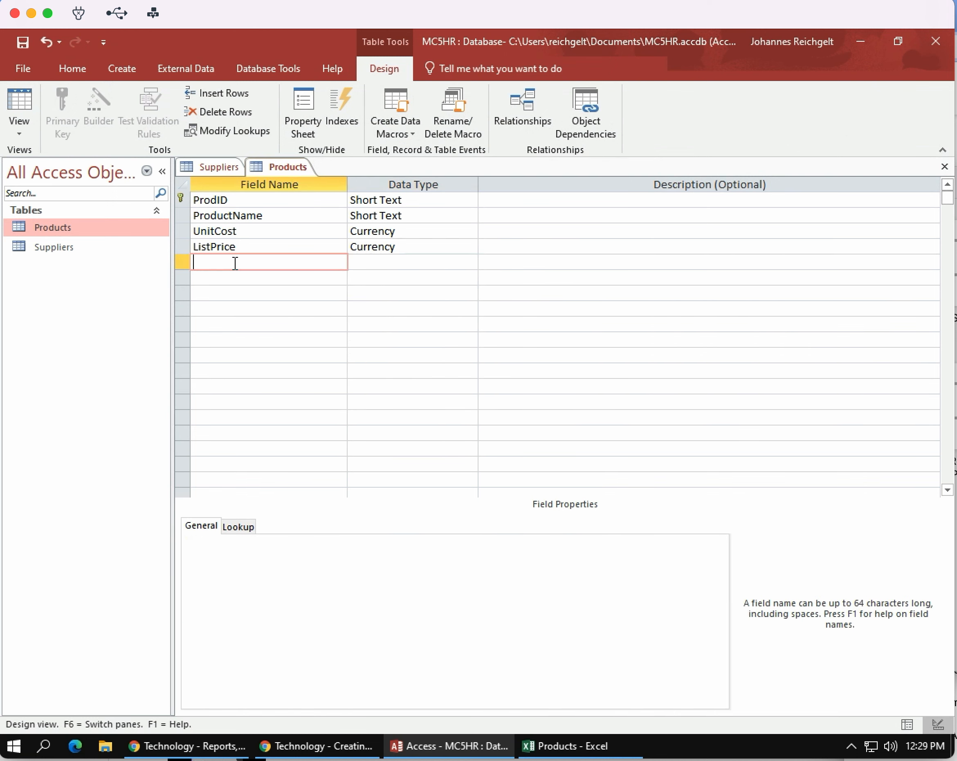
pyautogui.write('QtyPerUnit')
pyautogui.click(384, 262)
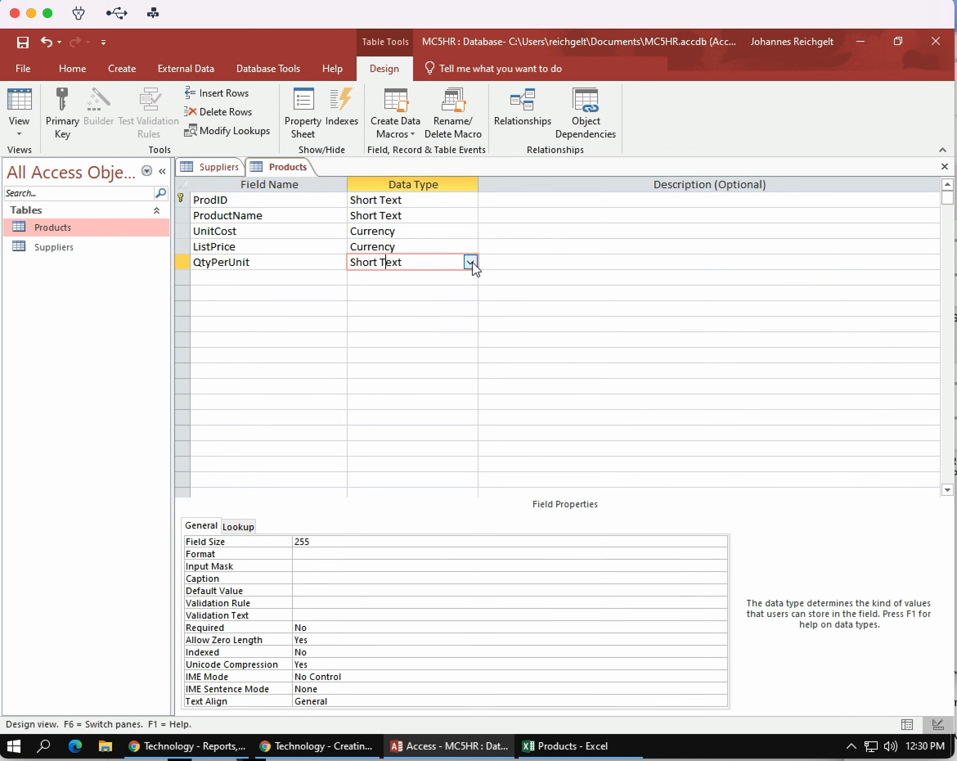
pyautogui.moveTo(318, 538); pyautogui.dragTo(265, 538)
pyautogui.write('20')
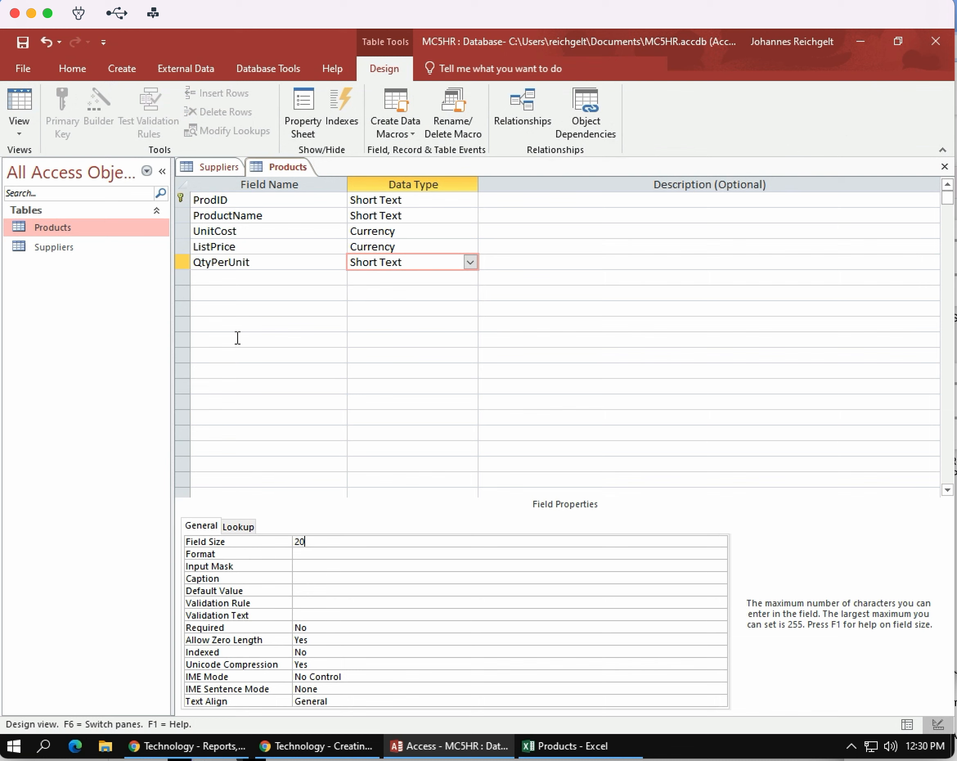
# Add a Short Text field named SupID with a field size of 4.
pyautogui.click(242, 277)
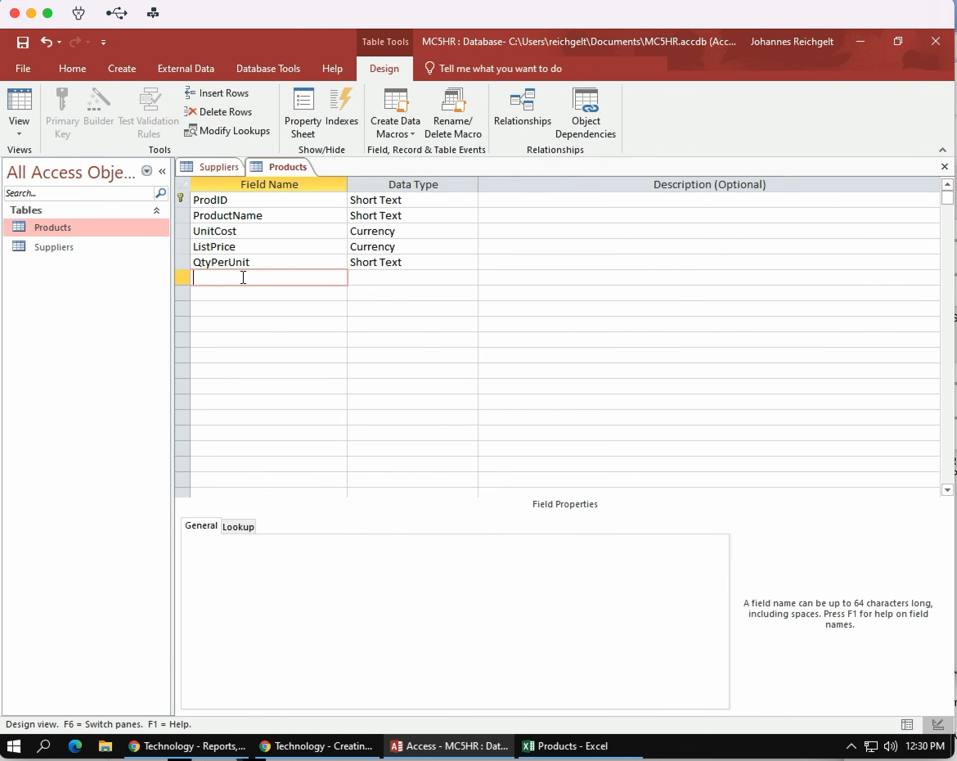
pyautogui.write('SupID')
pyautogui.click(378, 276)
pyautogui.moveTo(313, 540); pyautogui.dragTo(282, 539)
pyautogui.write('4')
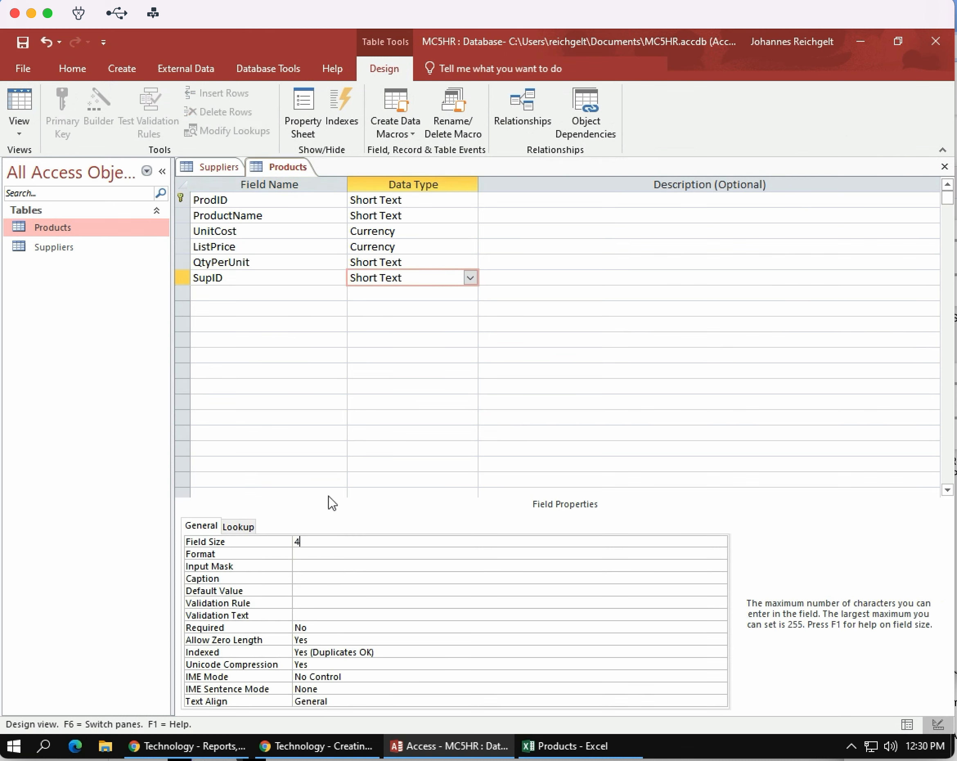
# Save the Products table design and switch the table to Datasheet View.
pyautogui.click(20, 42)
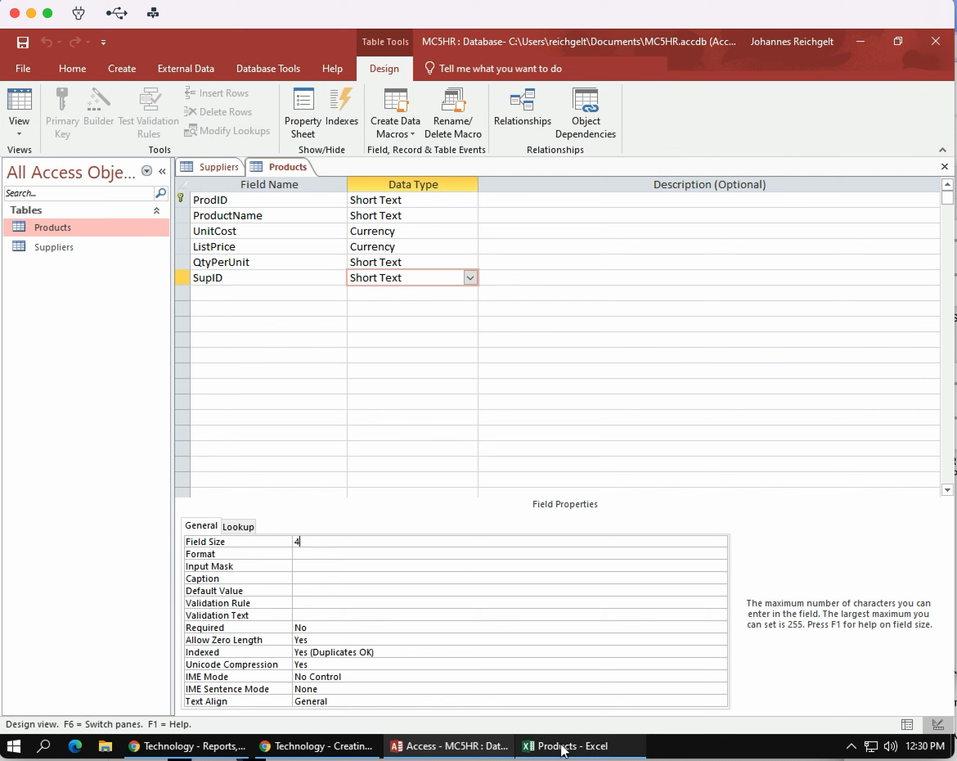
pyautogui.moveTo(561, 742)
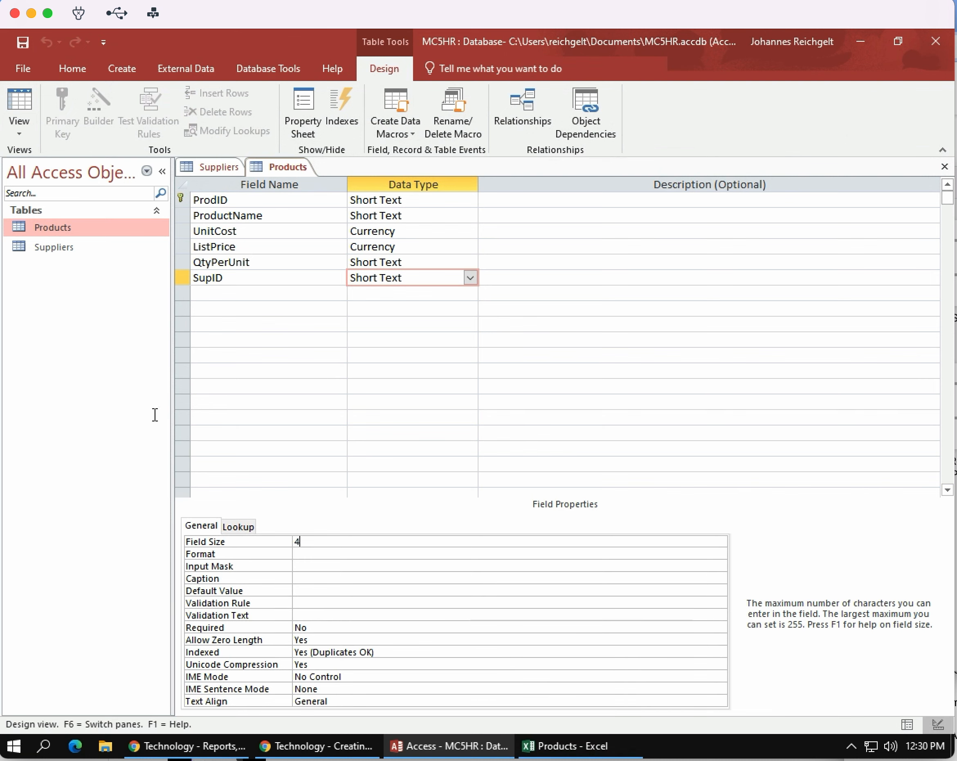
pyautogui.click(22, 136)
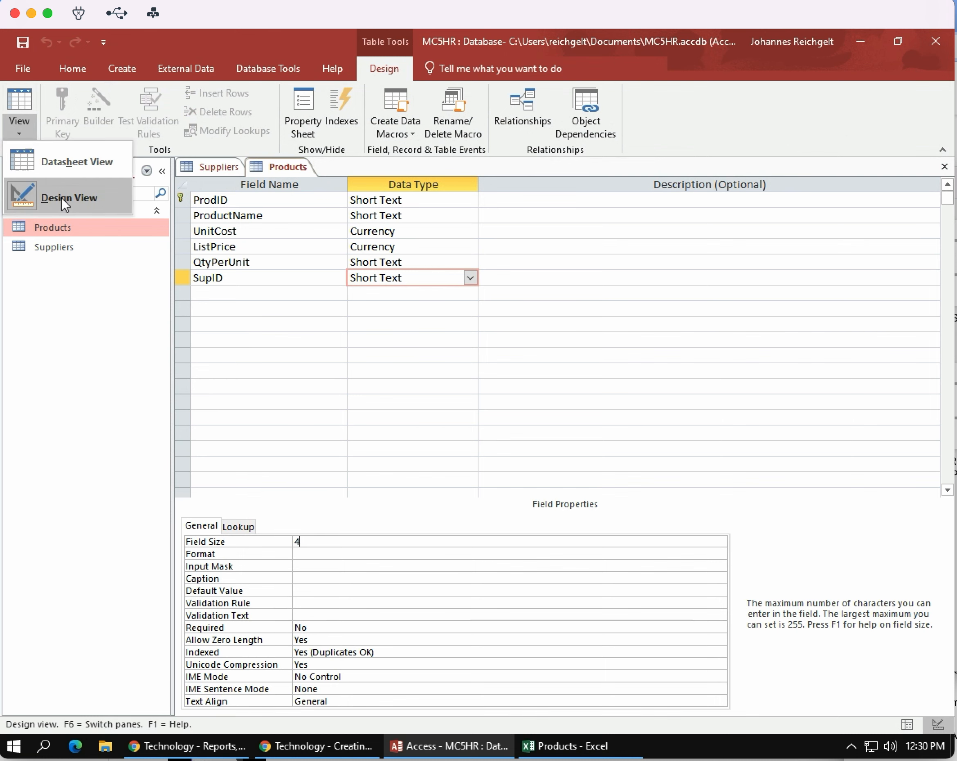
pyautogui.click(71, 162)
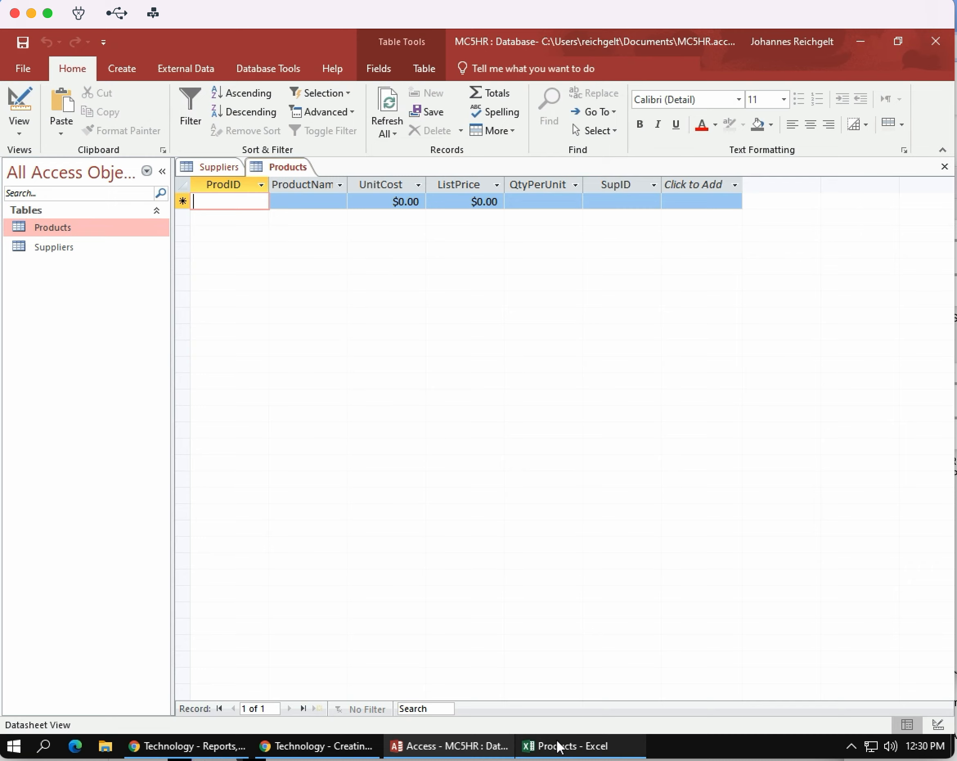
# Switch to the Products workbook in Excel and copy the ProdID values P110 to P124 in cells A5:A19.
pyautogui.click(564, 751)
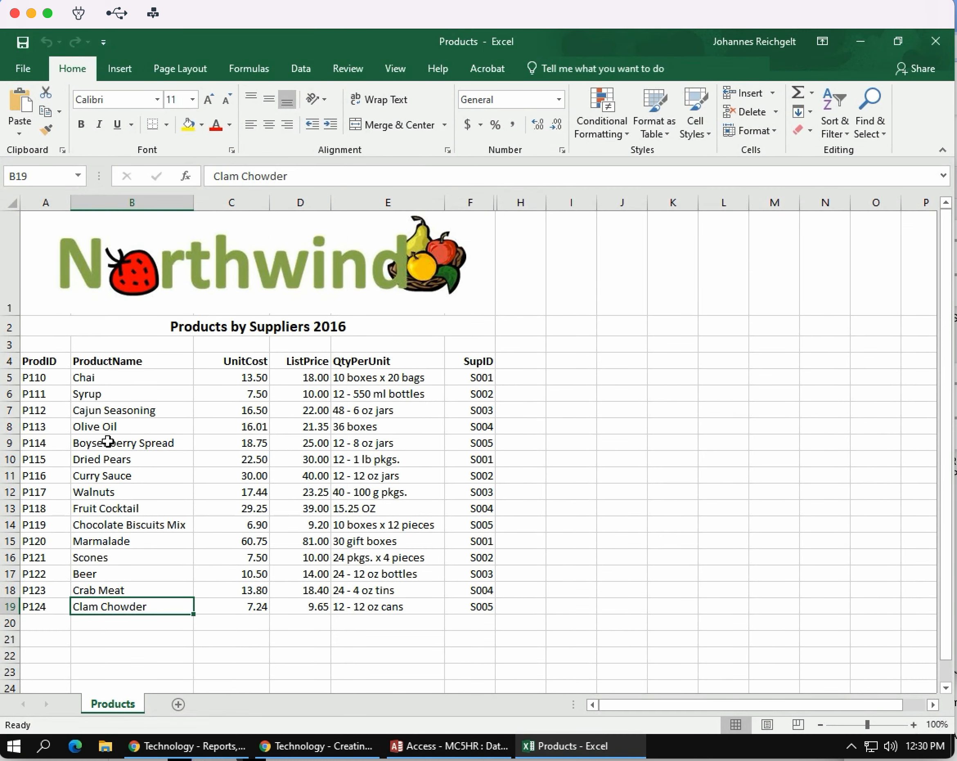
pyautogui.click(45, 378)
pyautogui.moveTo(44, 390); pyautogui.dragTo(46, 611)
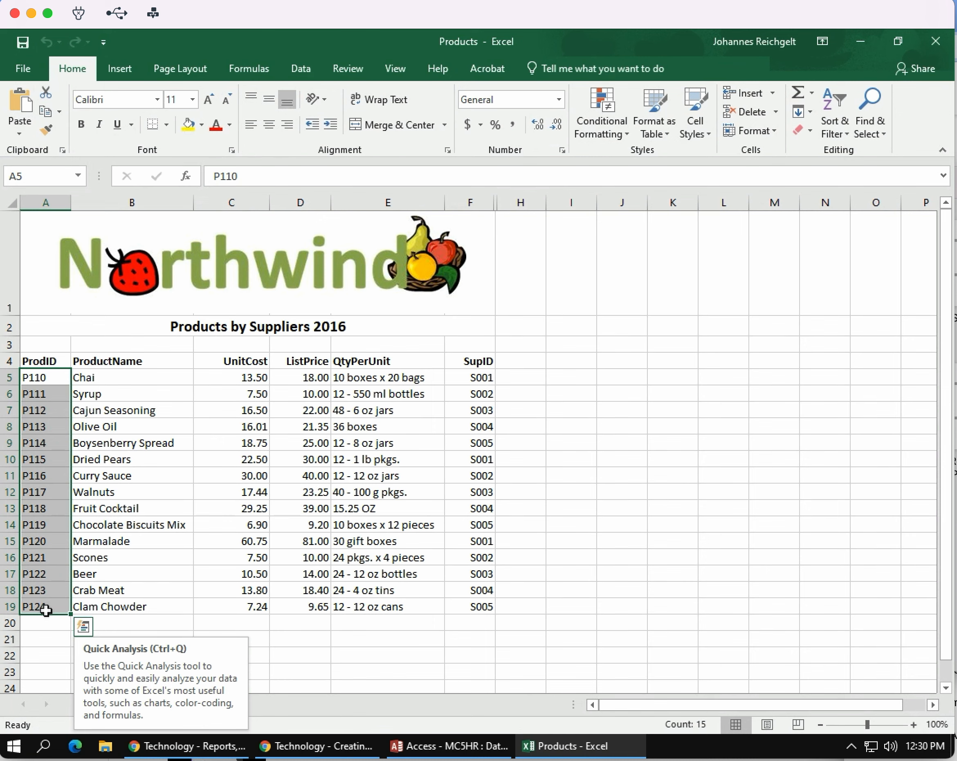
pyautogui.hotkey('ctrl', 'c')
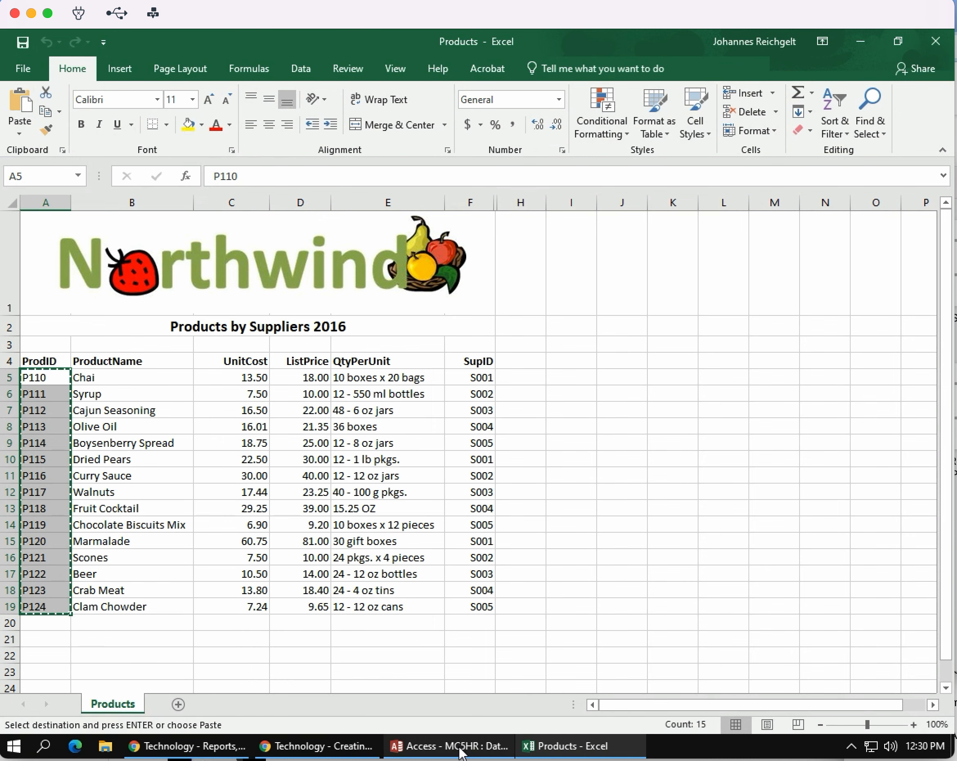
# Return to the Access database and paste the copied product IDs into the ProdID column of the Products table.
pyautogui.click(462, 752)
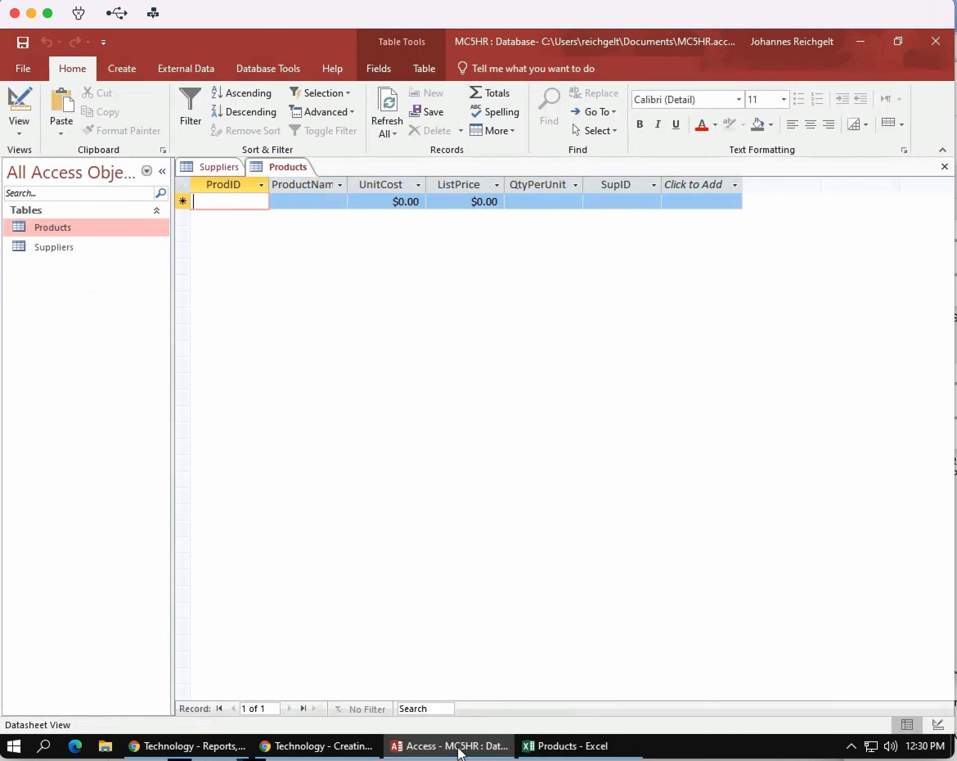
pyautogui.click(231, 184)
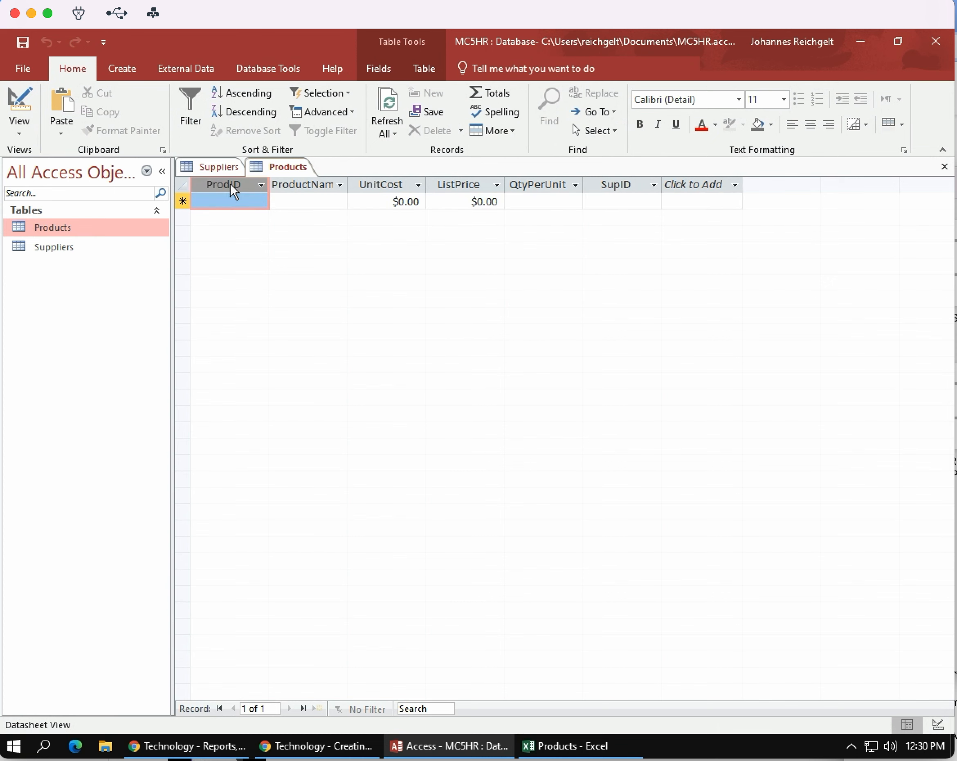
pyautogui.hotkey('ctrl', 'v')
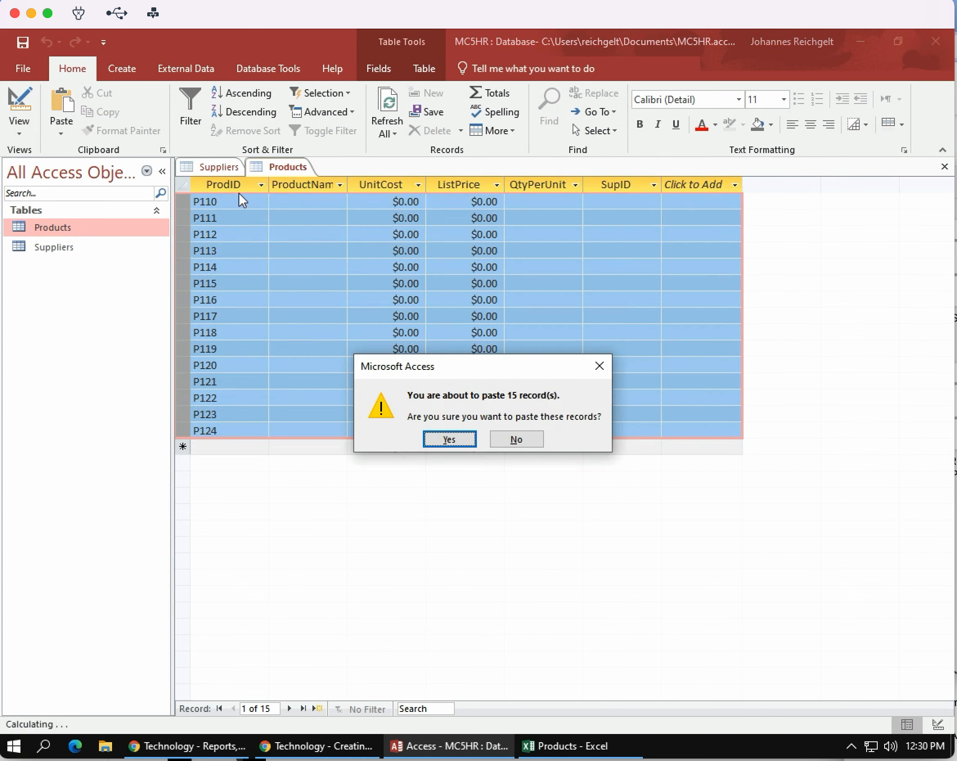
pyautogui.click(447, 442)
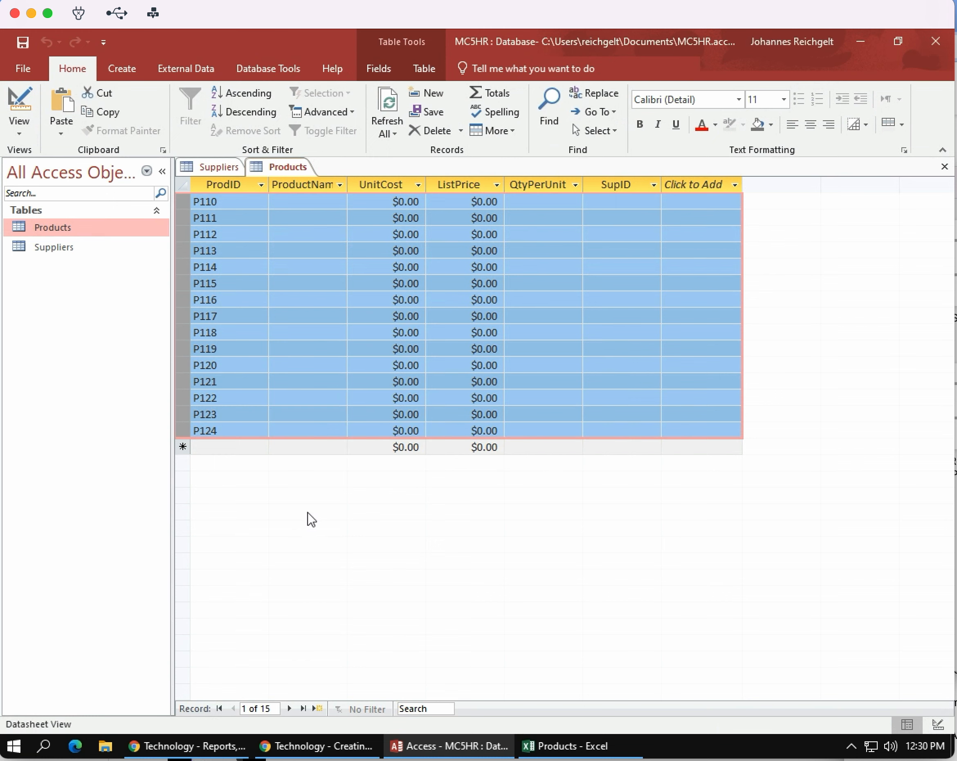
# Copy the product names in B5:B19 of the Excel Products workbook and paste them into the ProductName column of the Access Products table.
pyautogui.click(570, 747)
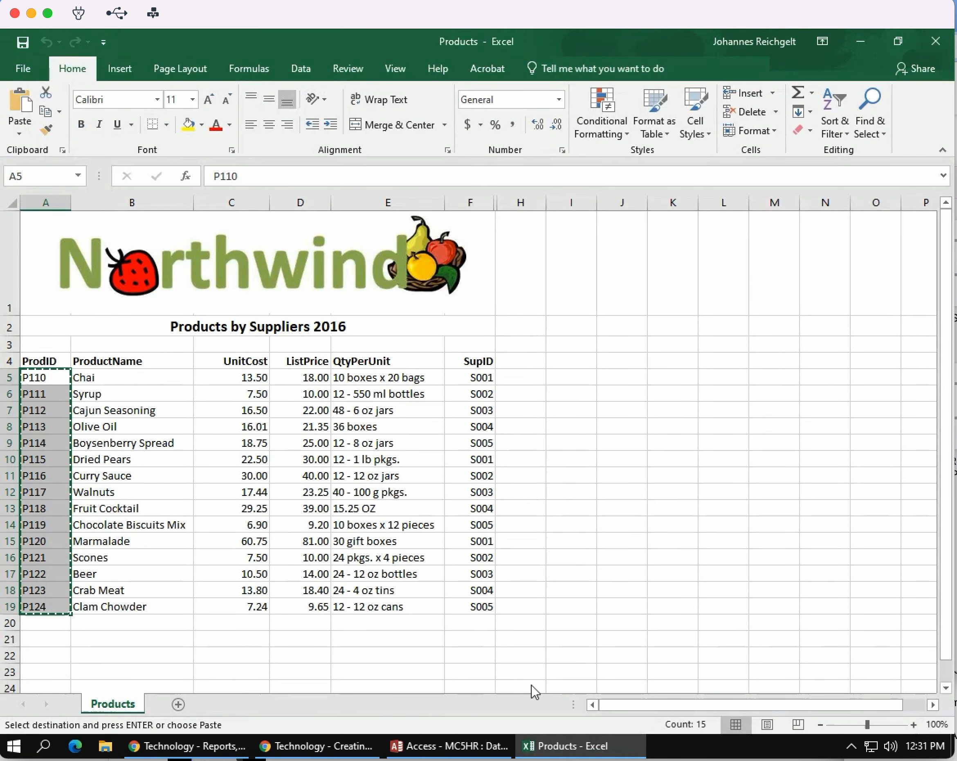
pyautogui.moveTo(147, 378); pyautogui.dragTo(151, 607)
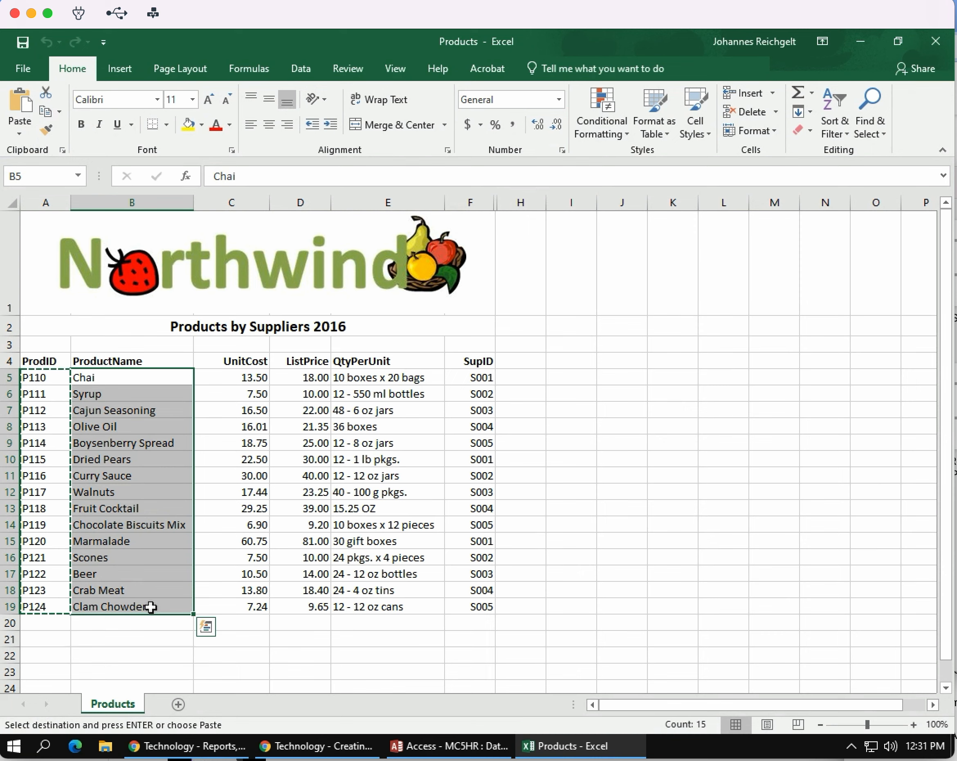
pyautogui.hotkey('ctrl', 'c')
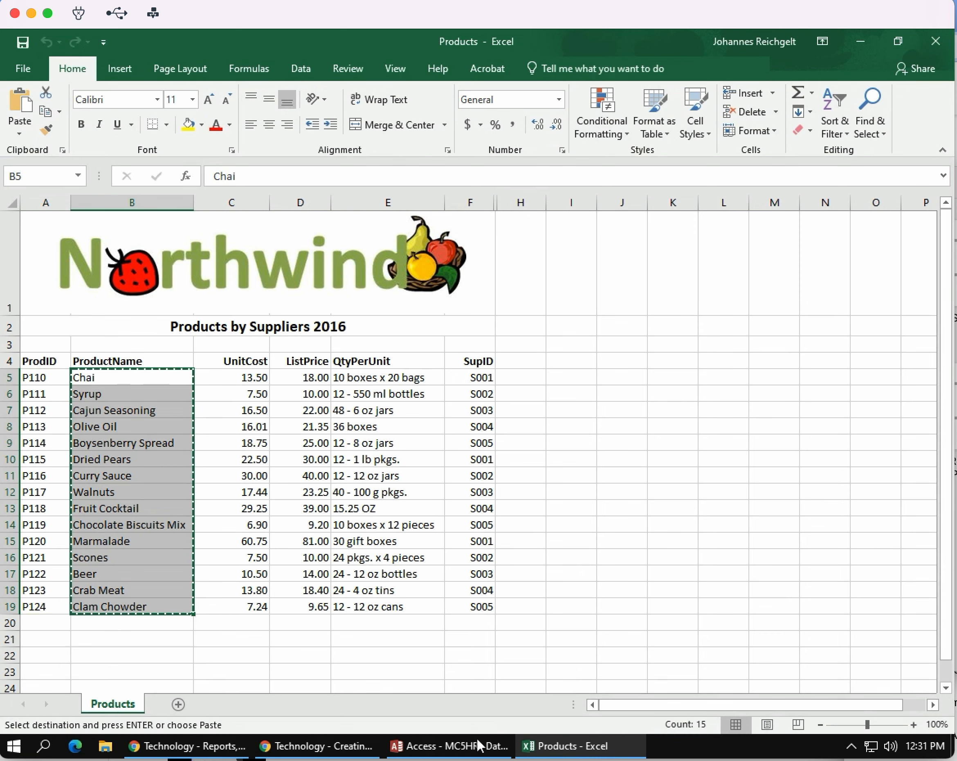
pyautogui.click(459, 747)
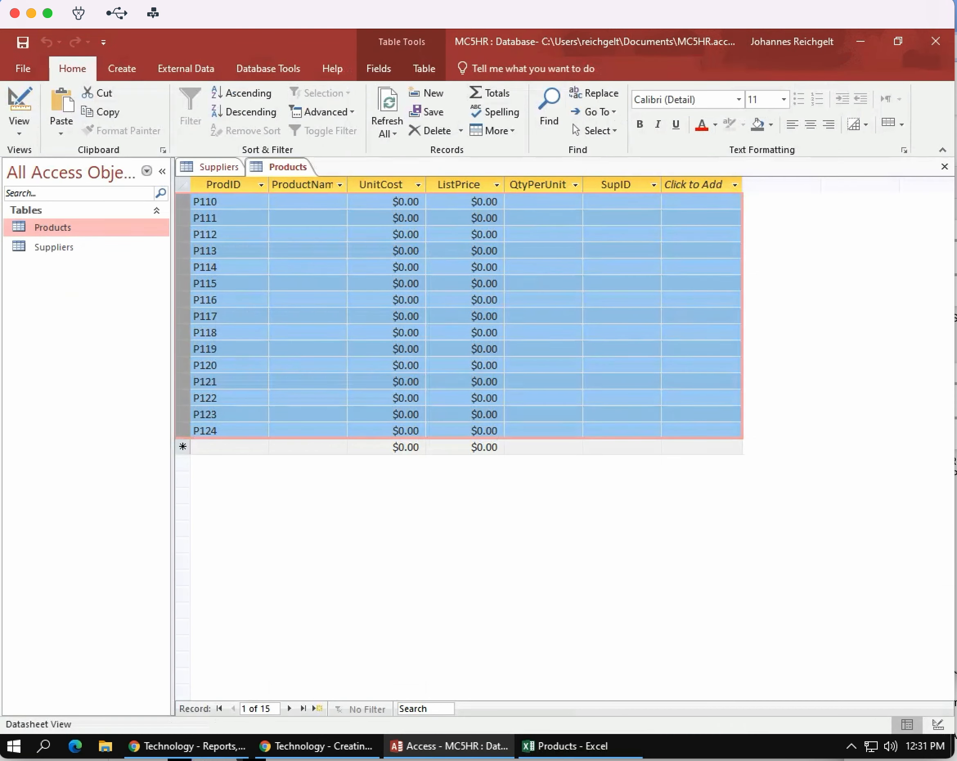
pyautogui.click(298, 185)
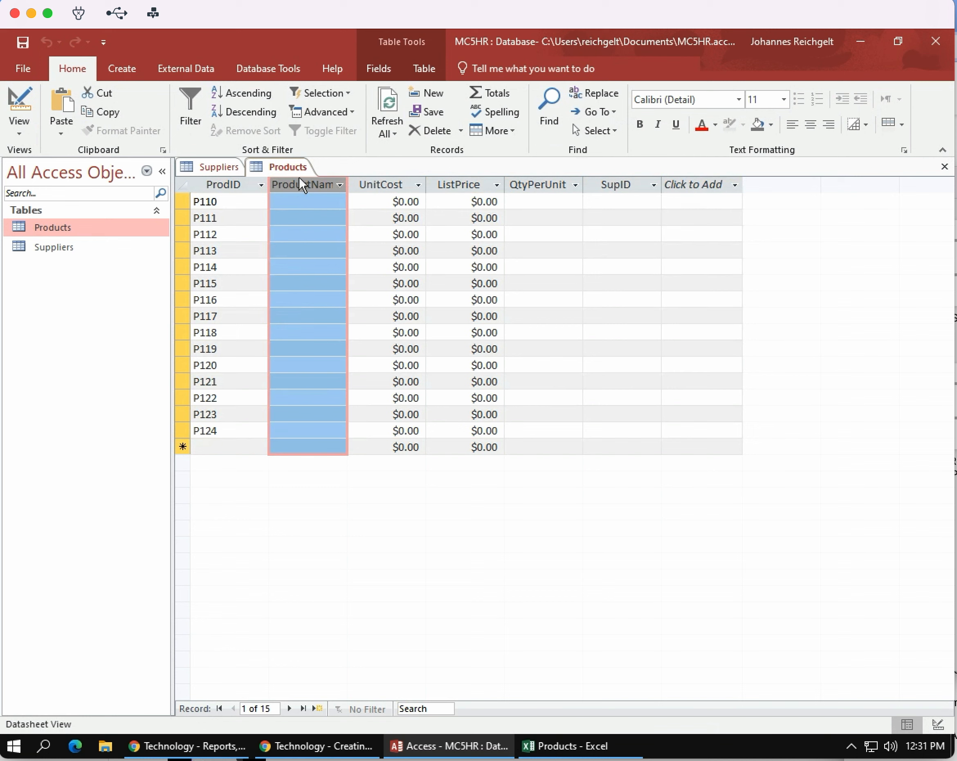
pyautogui.hotkey('ctrl', 'v')
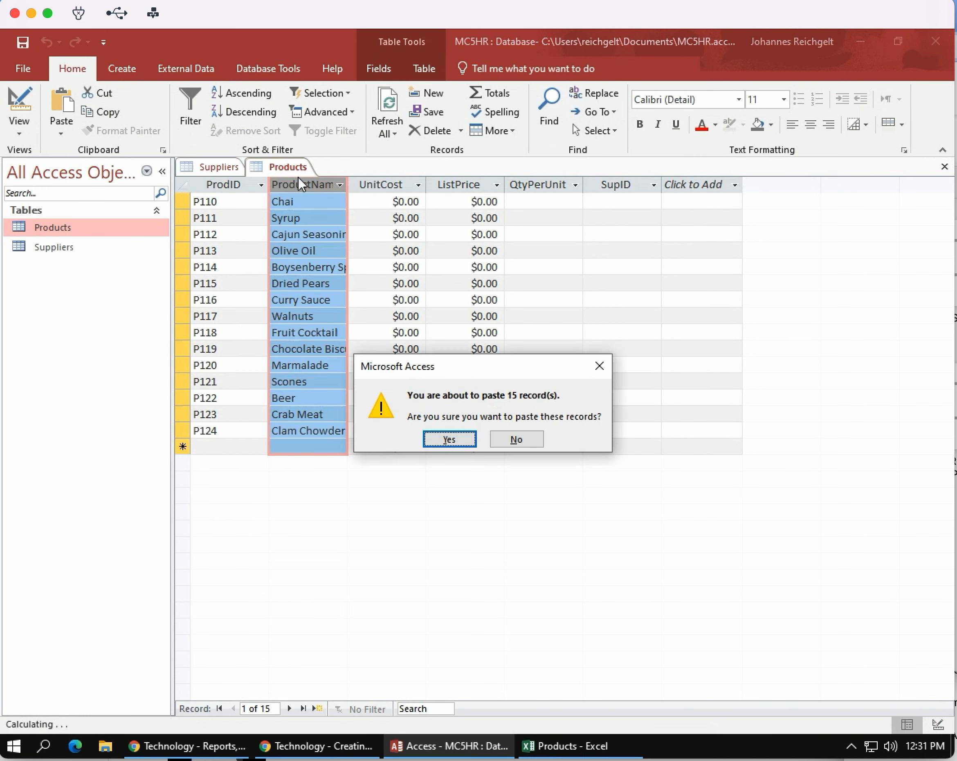
pyautogui.click(447, 440)
# Copy the unit costs in C5:C19 of the Excel workbook and paste them into the UnitCost column of the Access Products table.
pyautogui.click(580, 744)
pyautogui.moveTo(248, 376); pyautogui.dragTo(250, 606)
pyautogui.hotkey('ctrl', 'c')
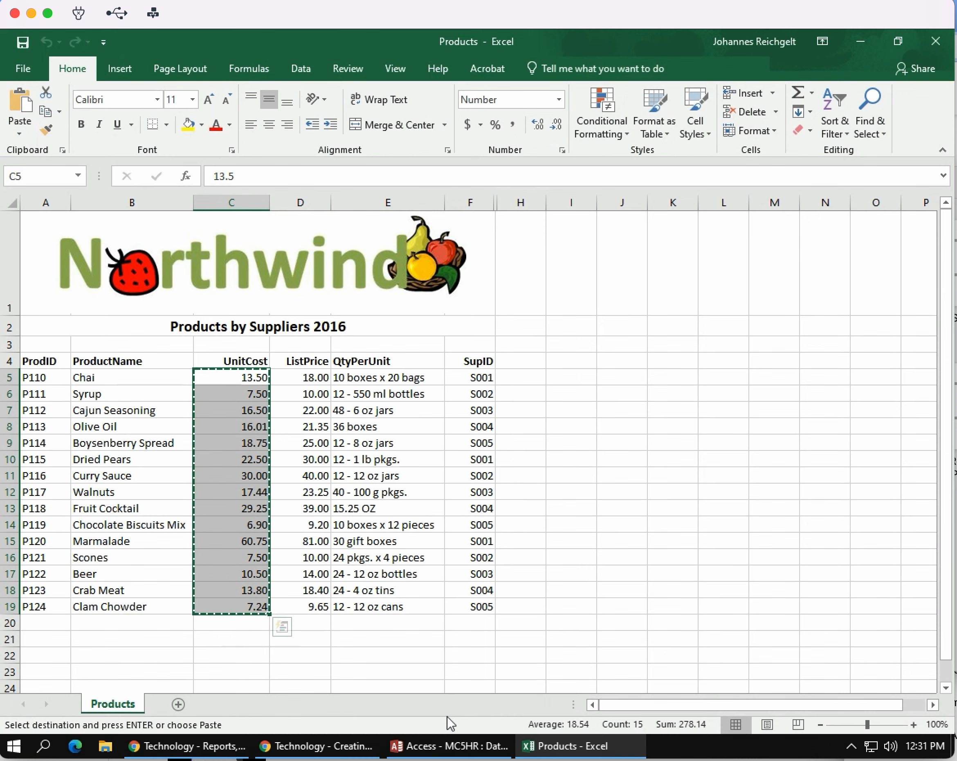
pyautogui.click(447, 745)
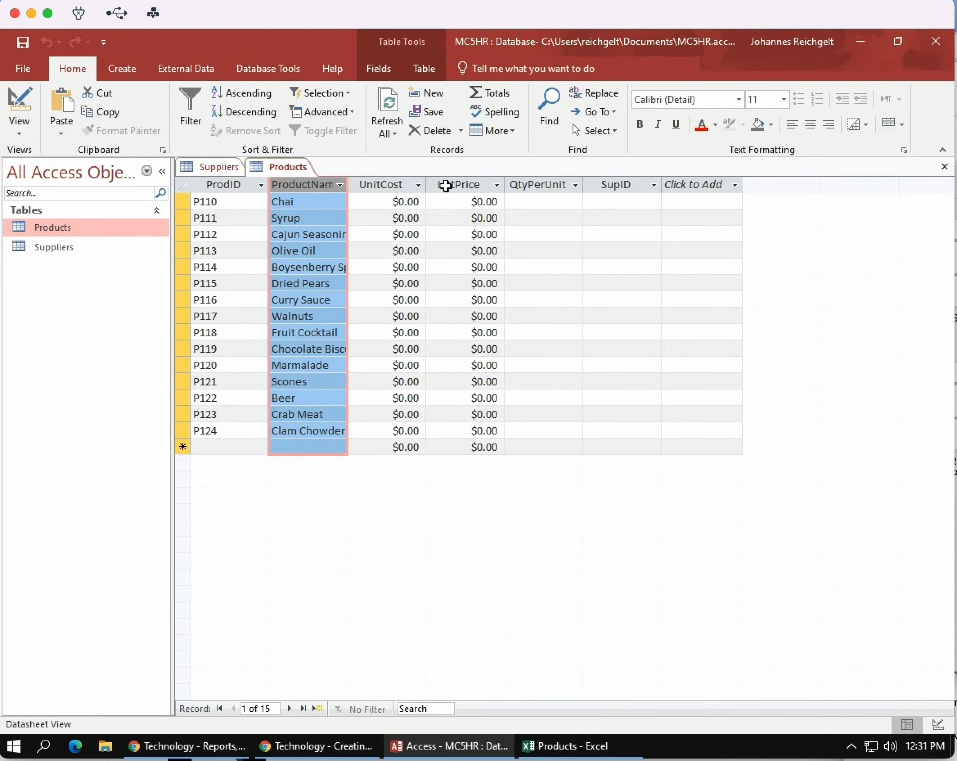
pyautogui.click(394, 202)
pyautogui.click(394, 186)
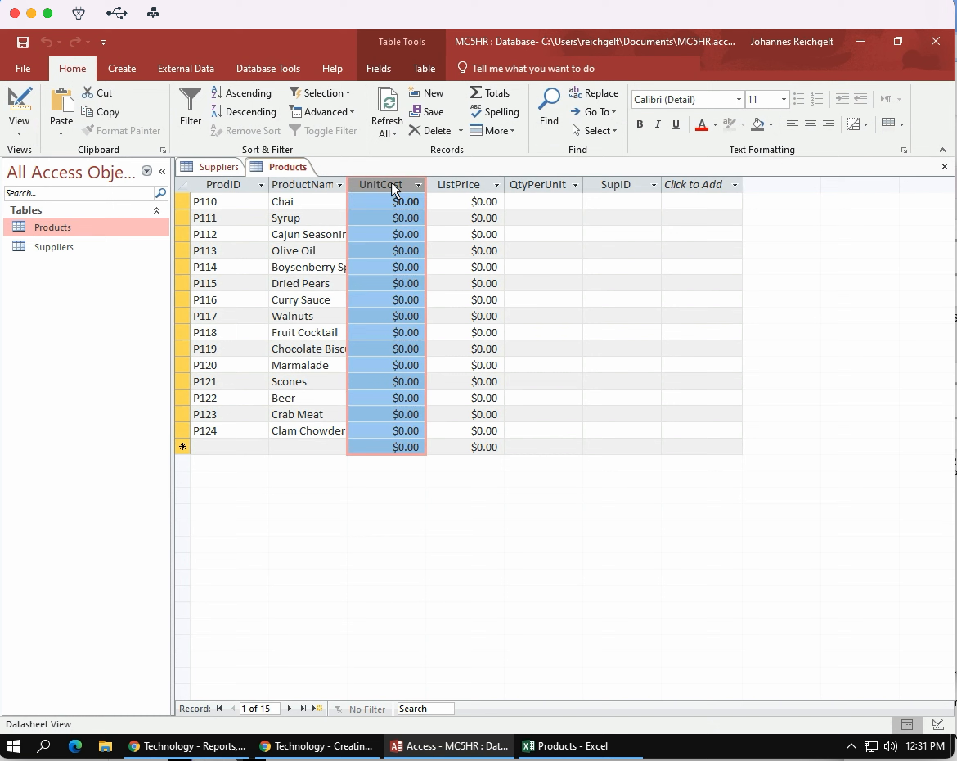
pyautogui.hotkey('ctrl', 'v')
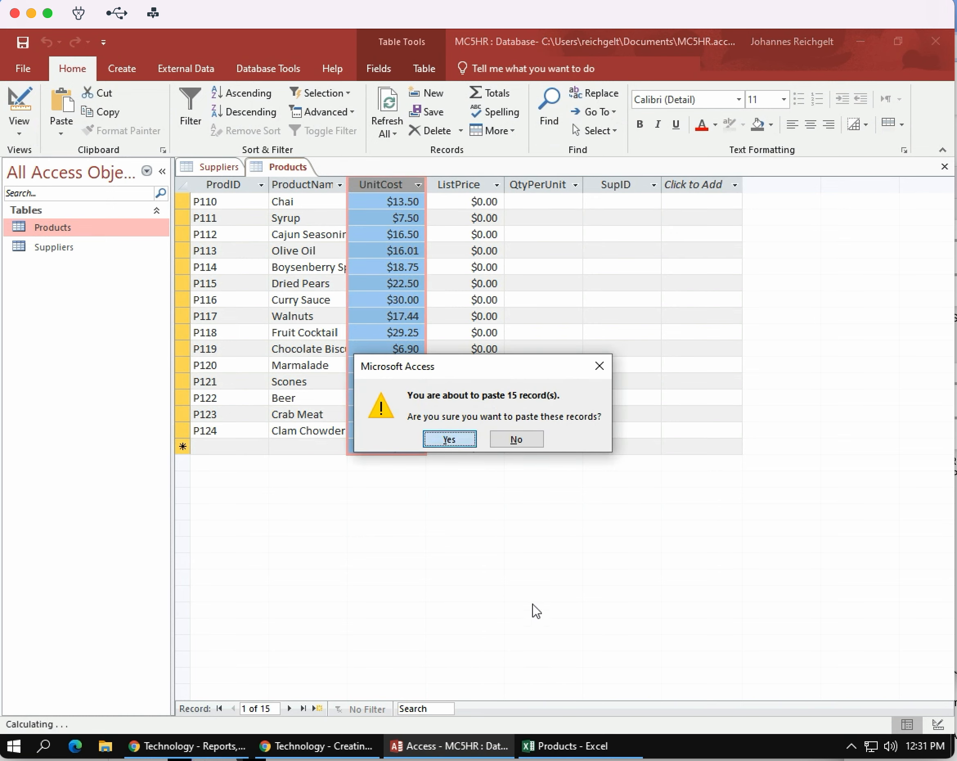
pyautogui.press('Return')
# Copy the list prices in D5:D19 of the Excel workbook and paste them into the ListPrice column of the Access Products table.
pyautogui.click(574, 745)
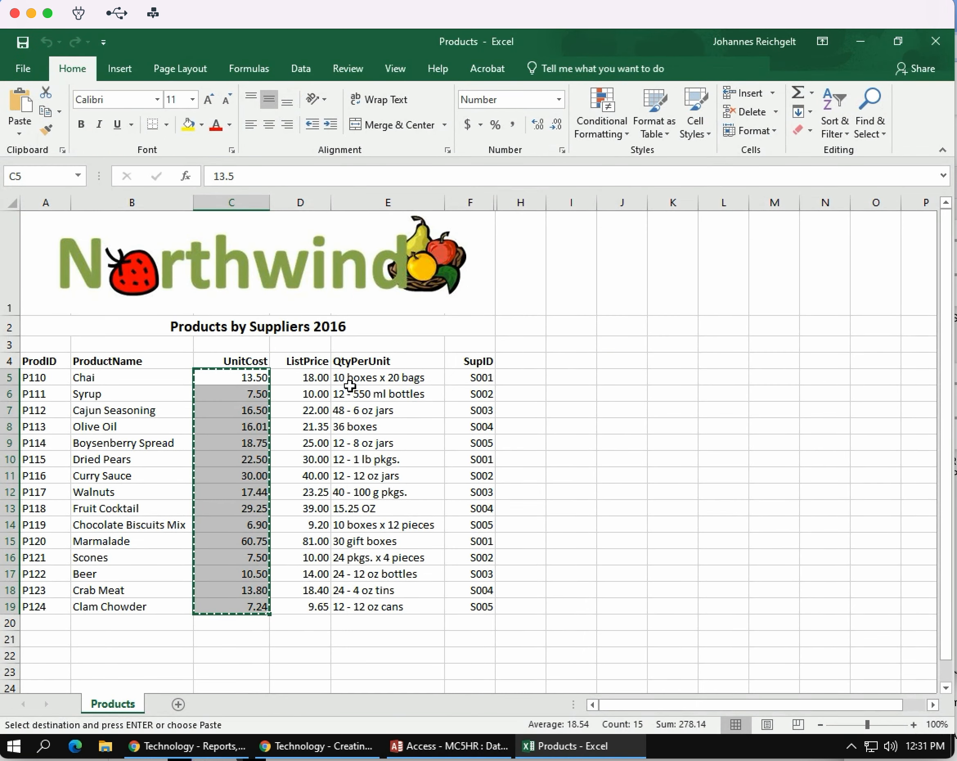
pyautogui.moveTo(314, 379); pyautogui.dragTo(311, 606)
pyautogui.hotkey('ctrl', 'c')
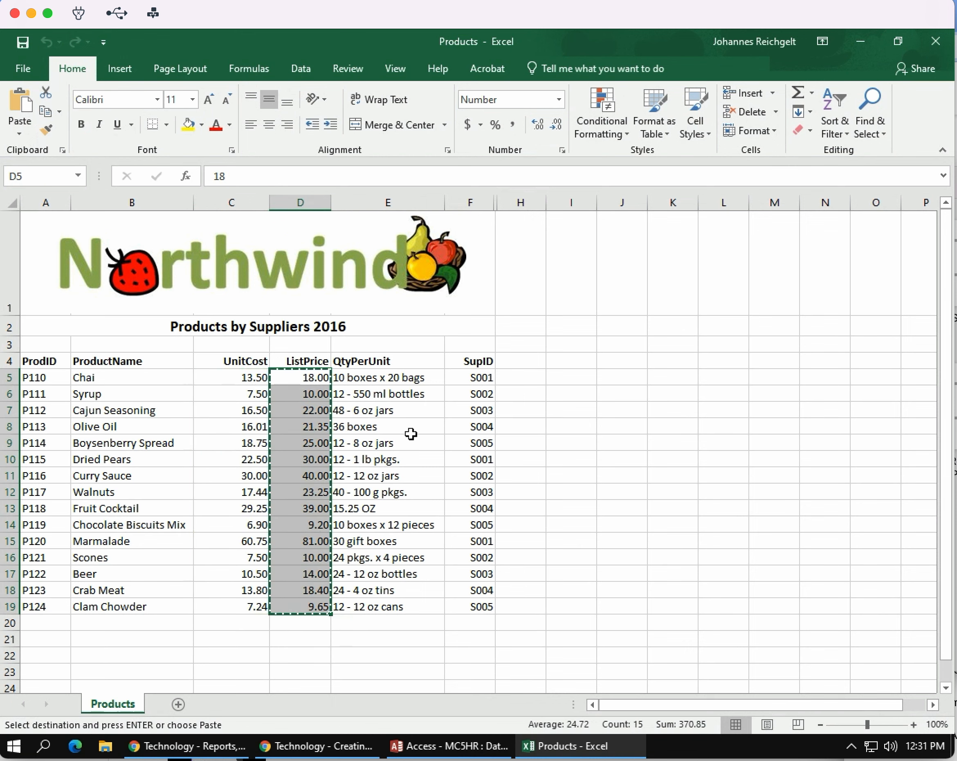
pyautogui.click(472, 746)
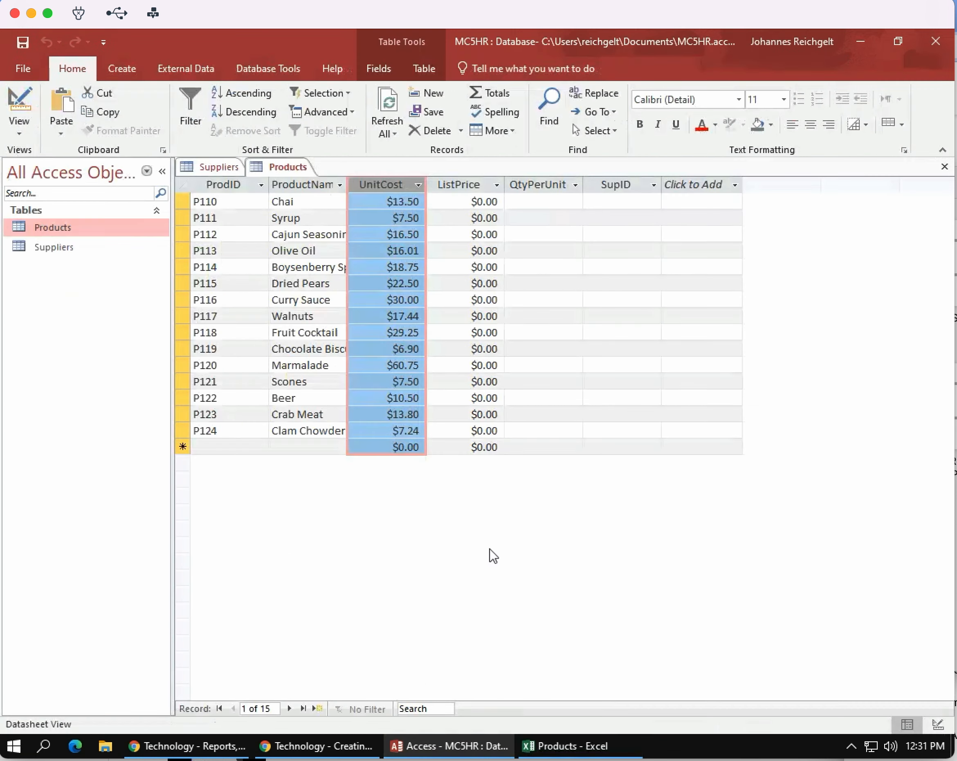
pyautogui.click(470, 203)
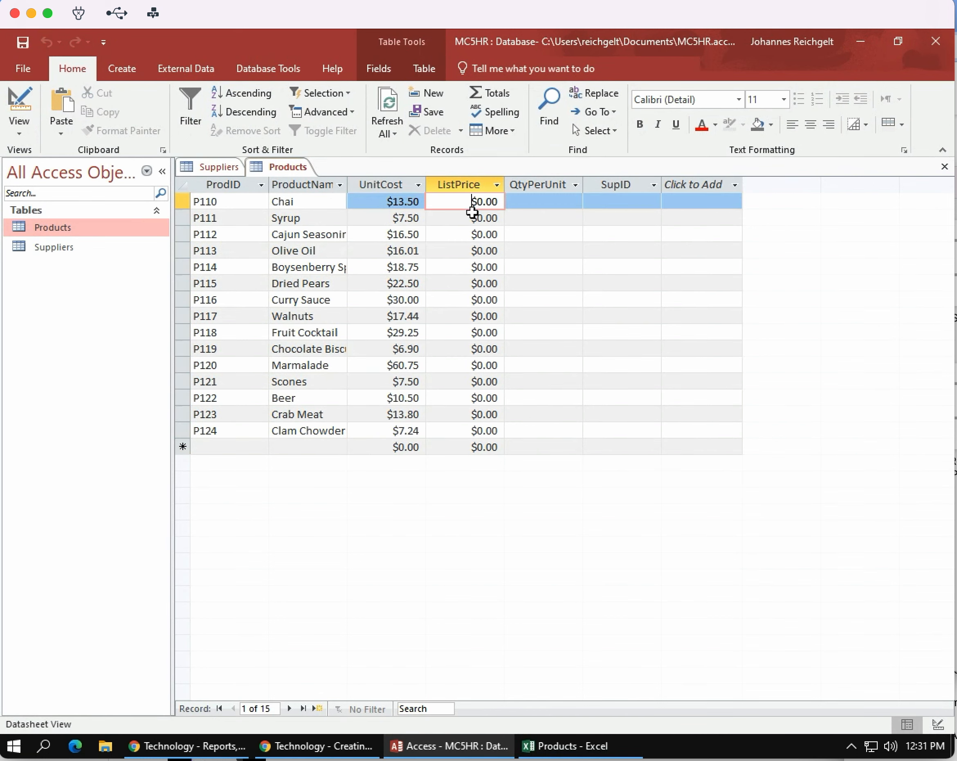
pyautogui.click(462, 183)
pyautogui.hotkey('ctrl', 'v')
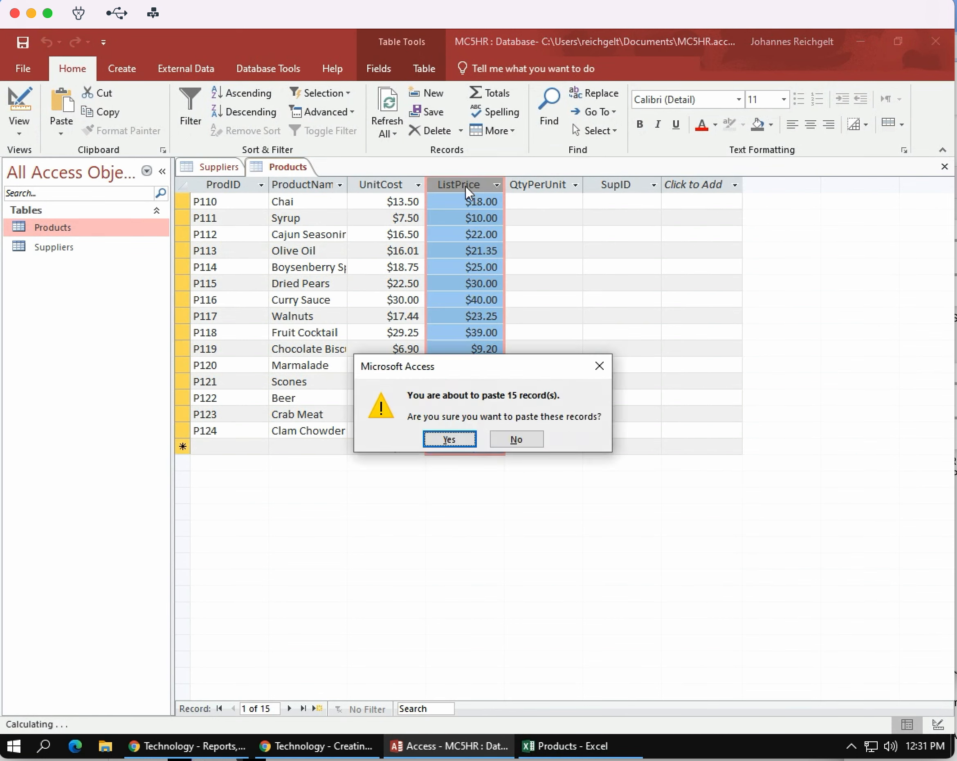
pyautogui.click(450, 436)
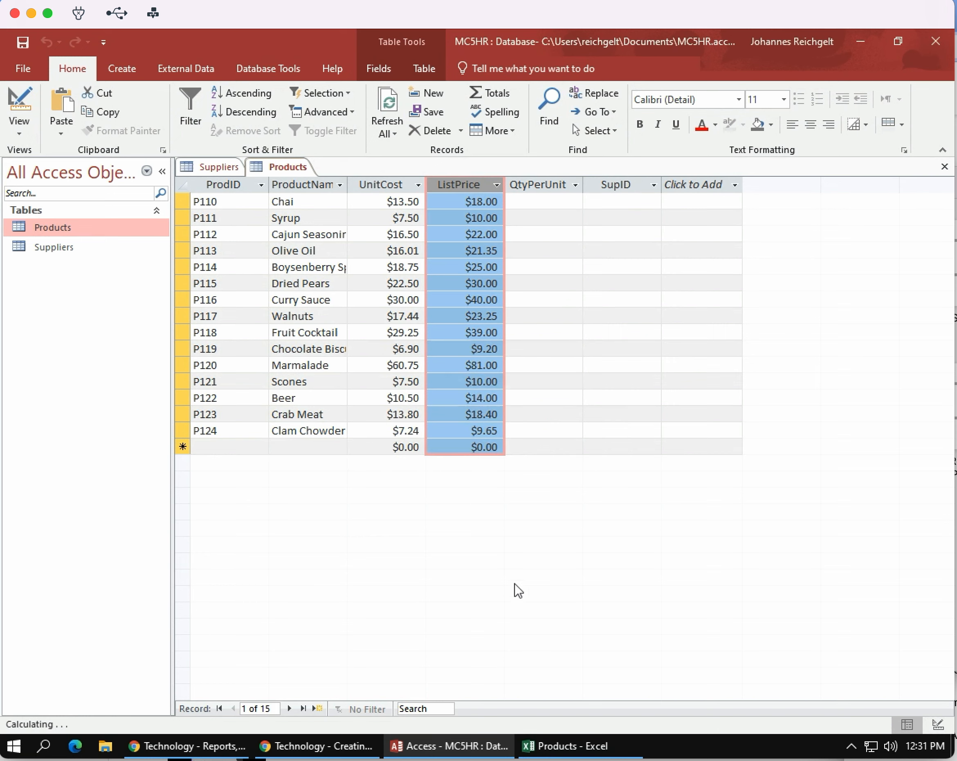
# Copy the quantities per unit in E5:E19 of the Excel workbook and paste them into the QtyPerUnit column of the Access Products table.
pyautogui.click(583, 744)
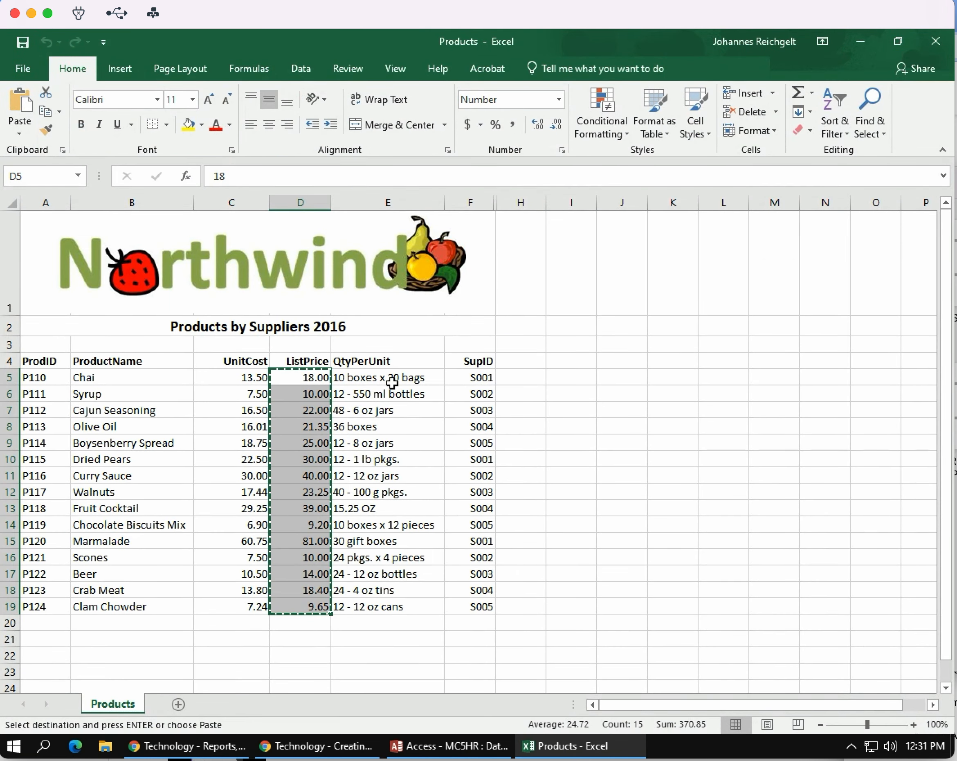
pyautogui.moveTo(391, 377); pyautogui.dragTo(383, 604)
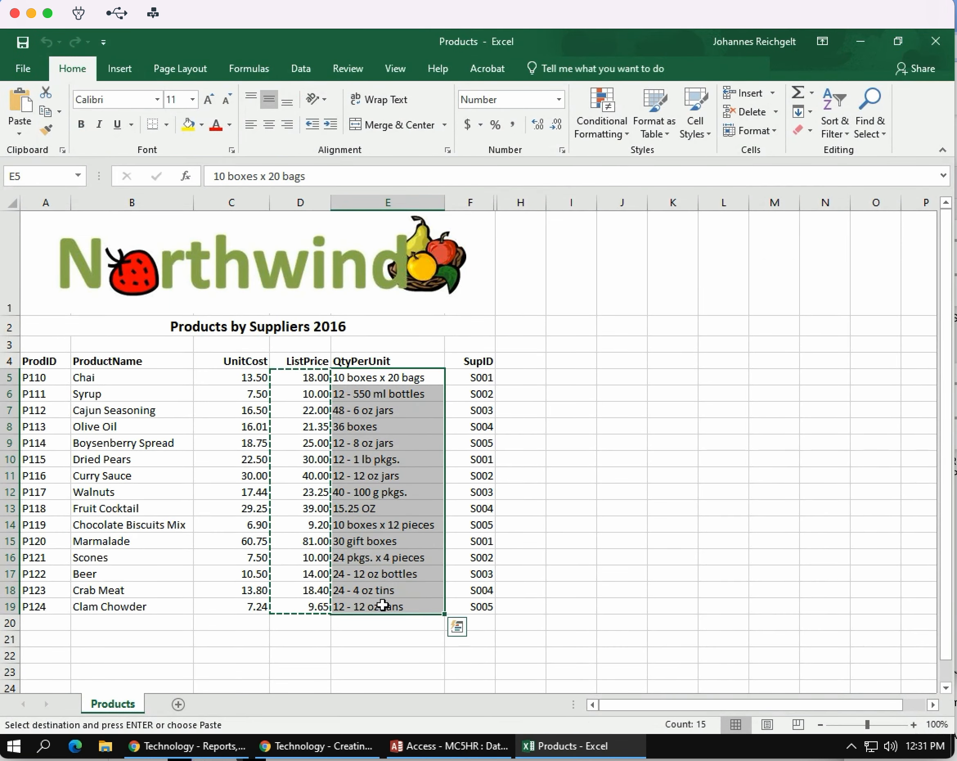
pyautogui.hotkey('ctrl', 'c')
pyautogui.click(450, 745)
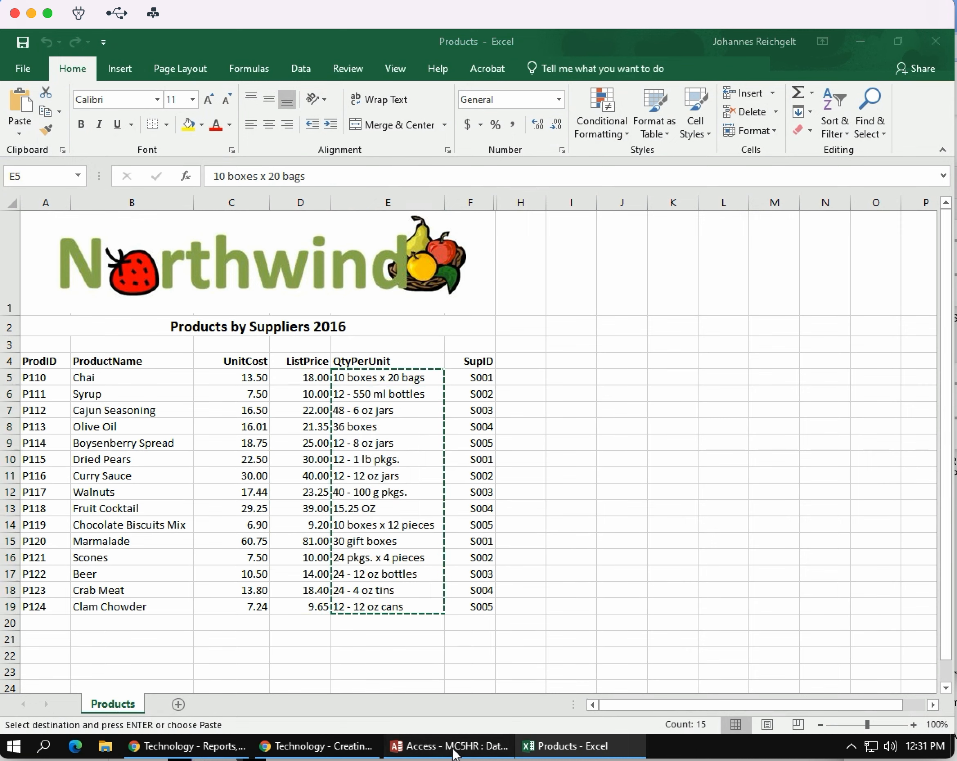
pyautogui.click(538, 182)
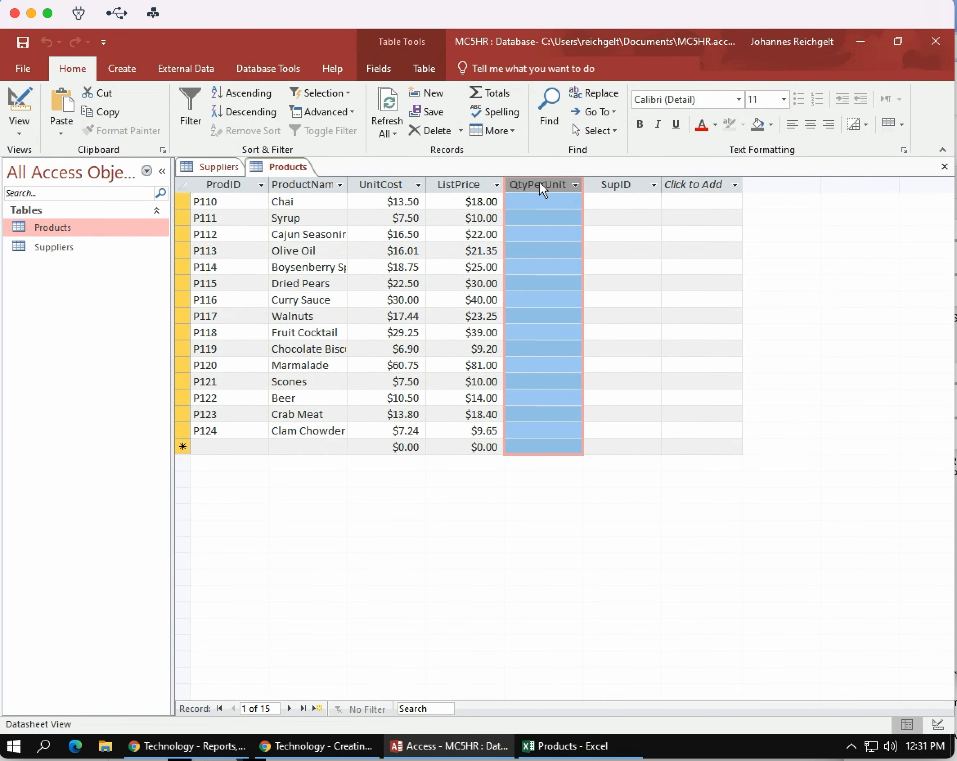
pyautogui.hotkey('ctrl', 'v')
pyautogui.click(456, 439)
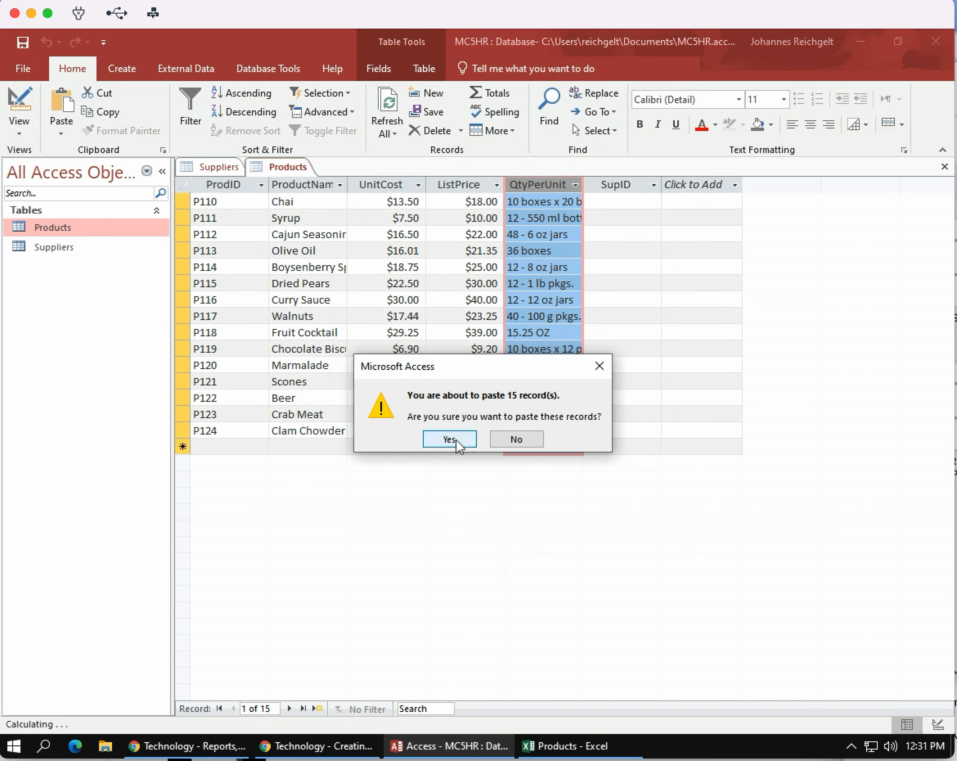
# Copy the supplier IDs in F5:F19 of the Excel workbook and paste them into the SupID column of the Access Products table.
pyautogui.click(562, 753)
pyautogui.click(474, 379)
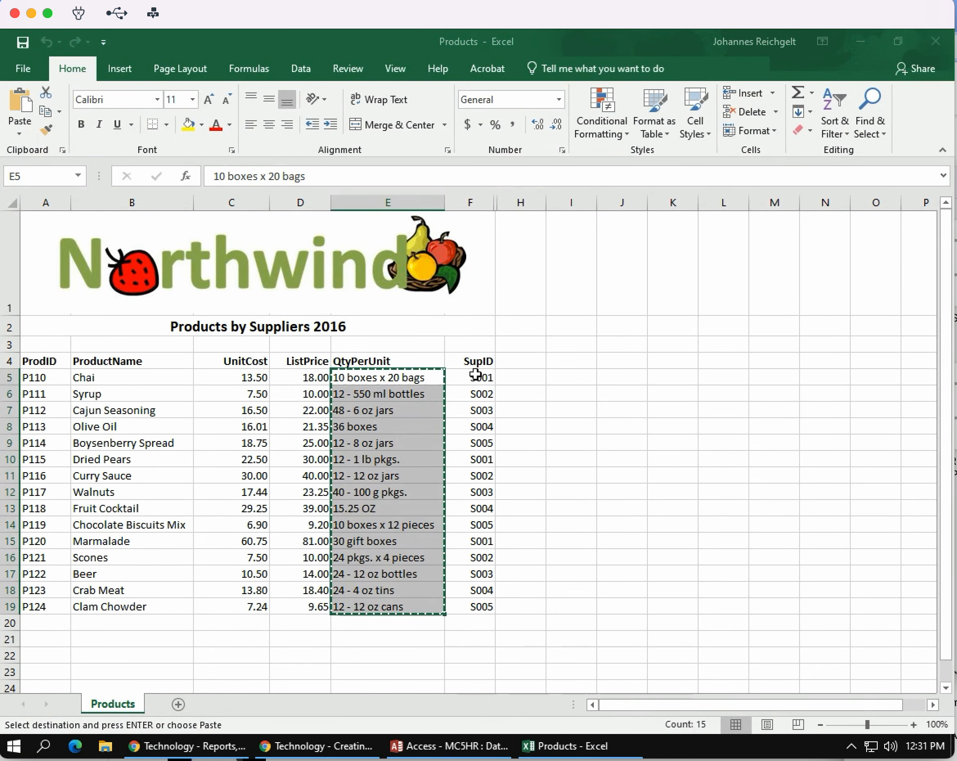
pyautogui.moveTo(483, 377); pyautogui.dragTo(465, 606)
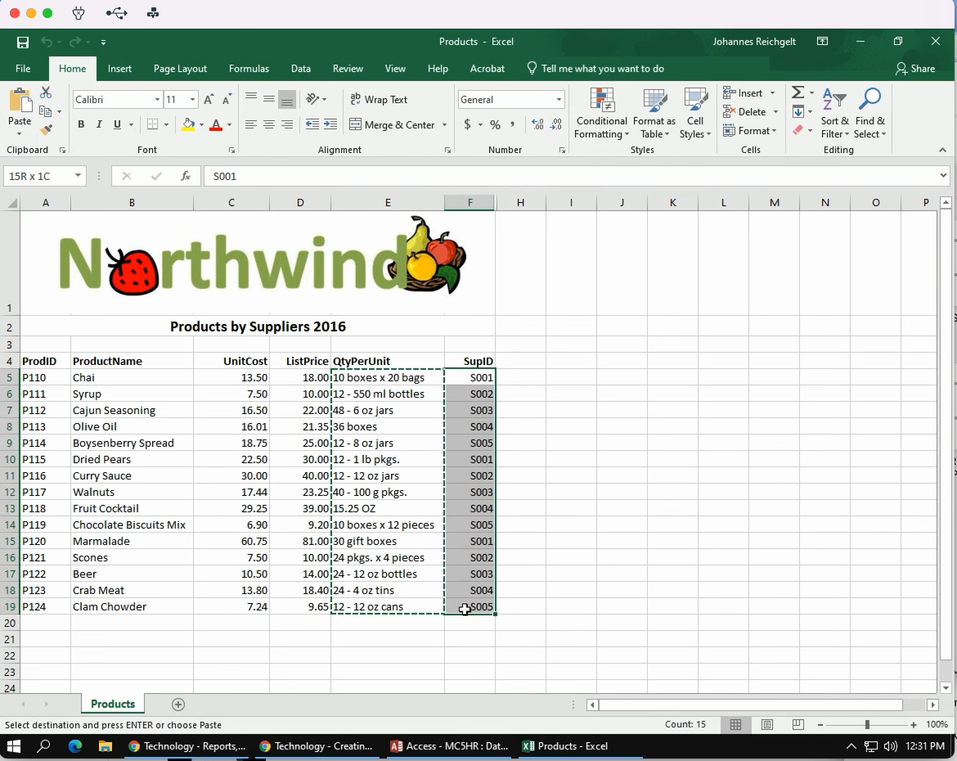
pyautogui.press('Return')
pyautogui.hotkey('ctrl', 'c')
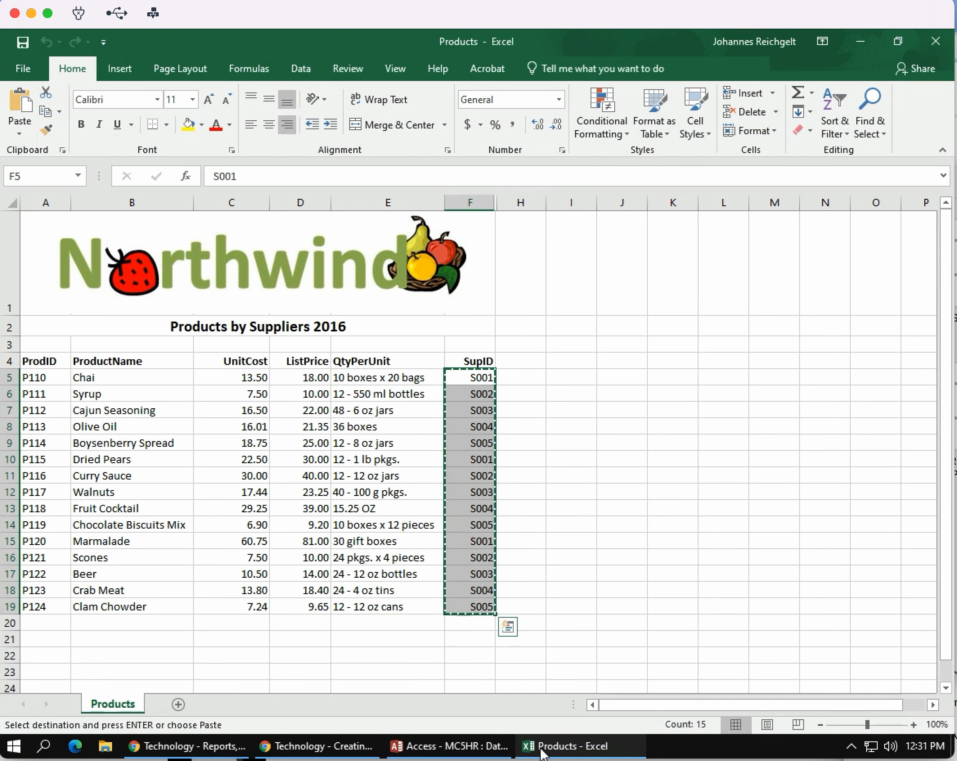
pyautogui.click(470, 751)
pyautogui.click(615, 184)
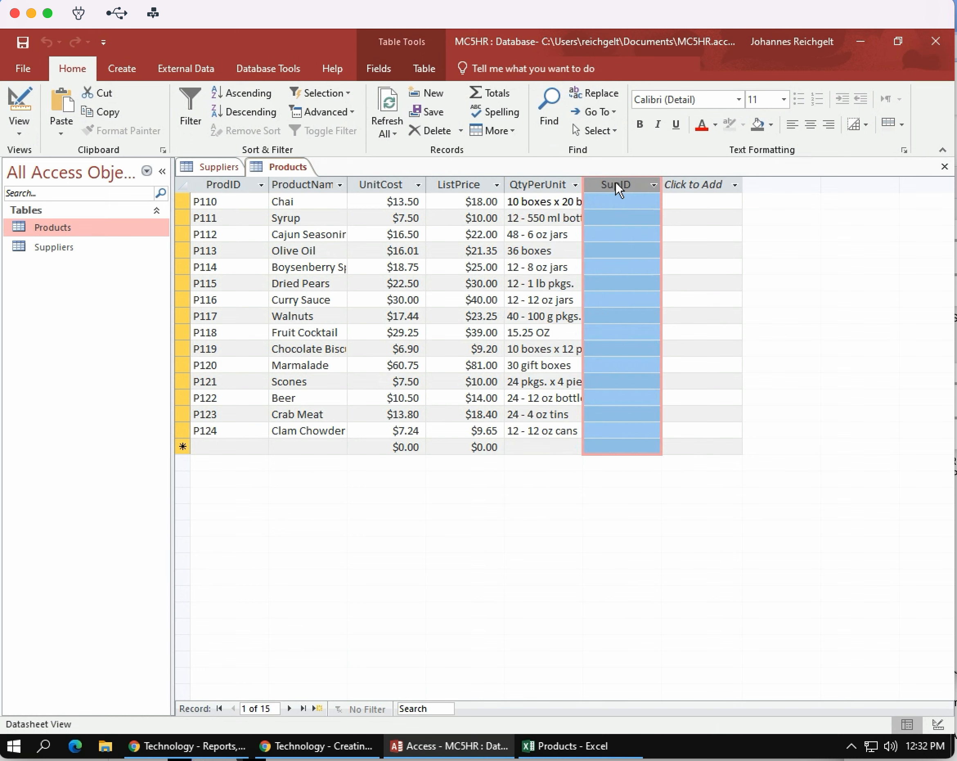
pyautogui.hotkey('ctrl', 'v')
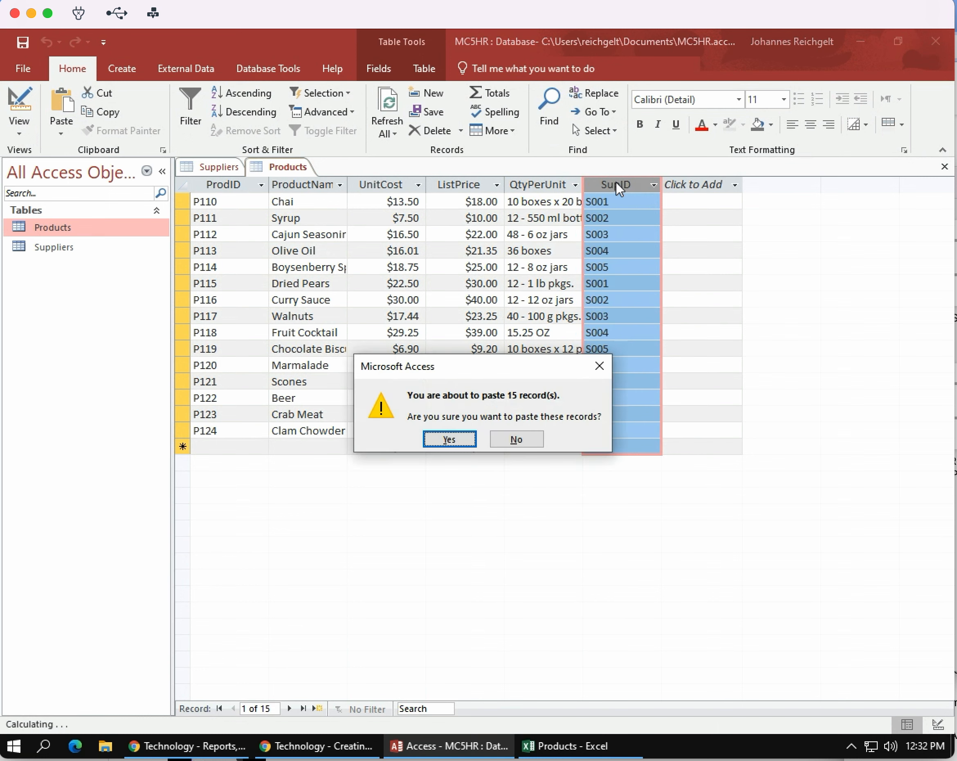
pyautogui.click(465, 441)
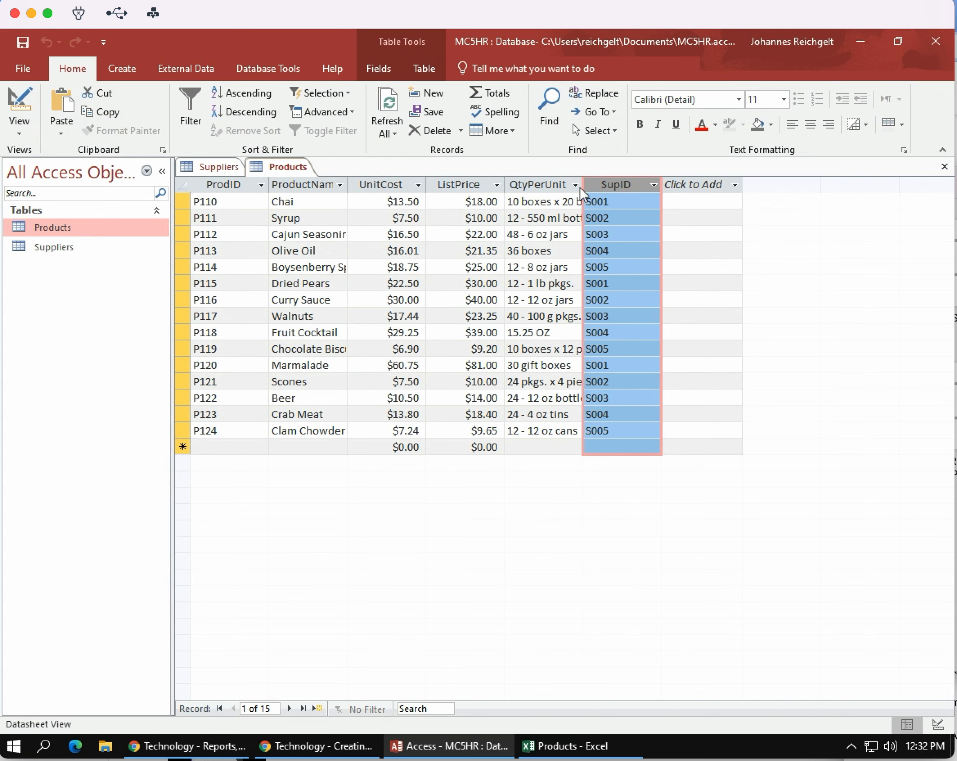
# Select the P110 row in A5:F5 of the Excel workbook, and select the matching P110 record in the Access Products table.
pyautogui.click(564, 751)
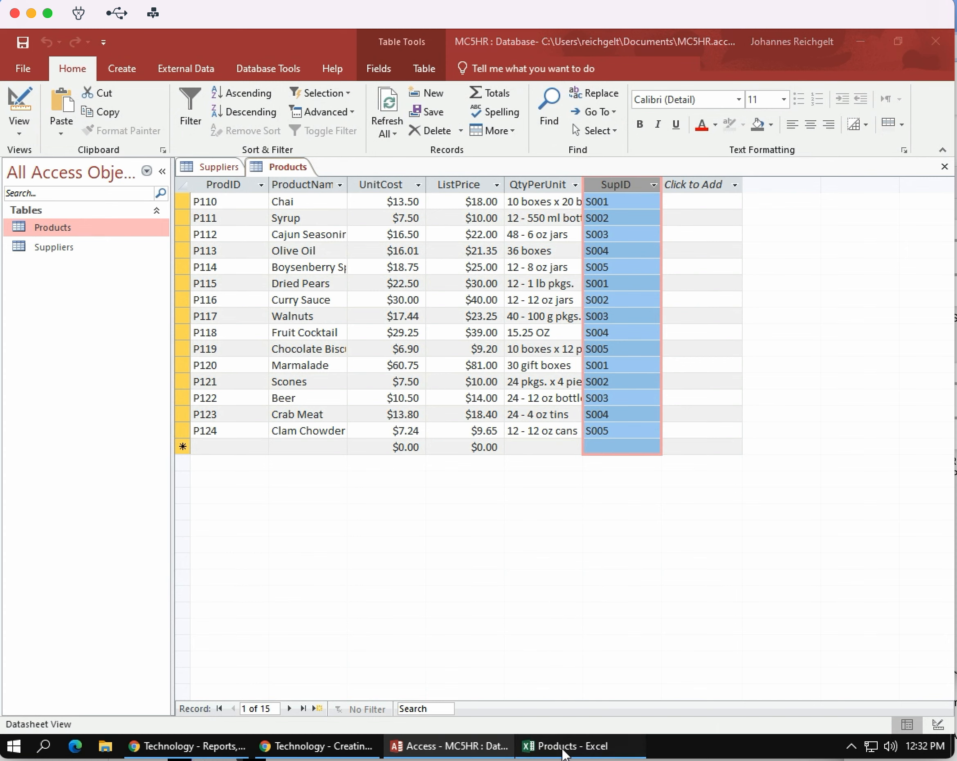
pyautogui.click(36, 377)
pyautogui.moveTo(37, 377); pyautogui.dragTo(468, 378)
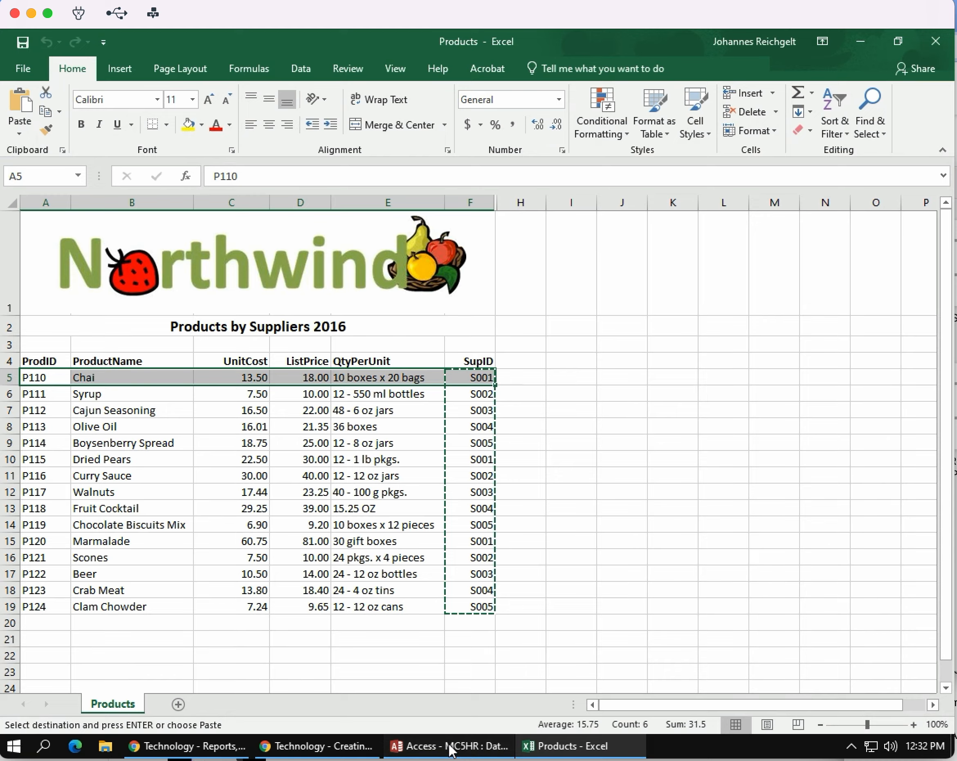
pyautogui.click(450, 746)
pyautogui.click(179, 201)
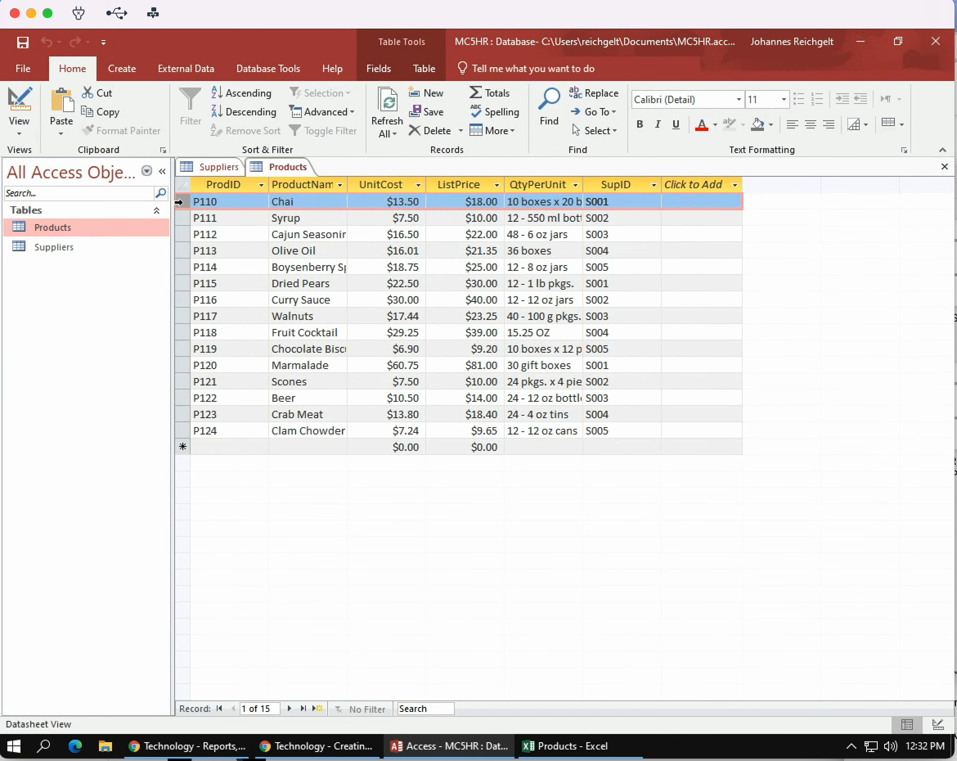